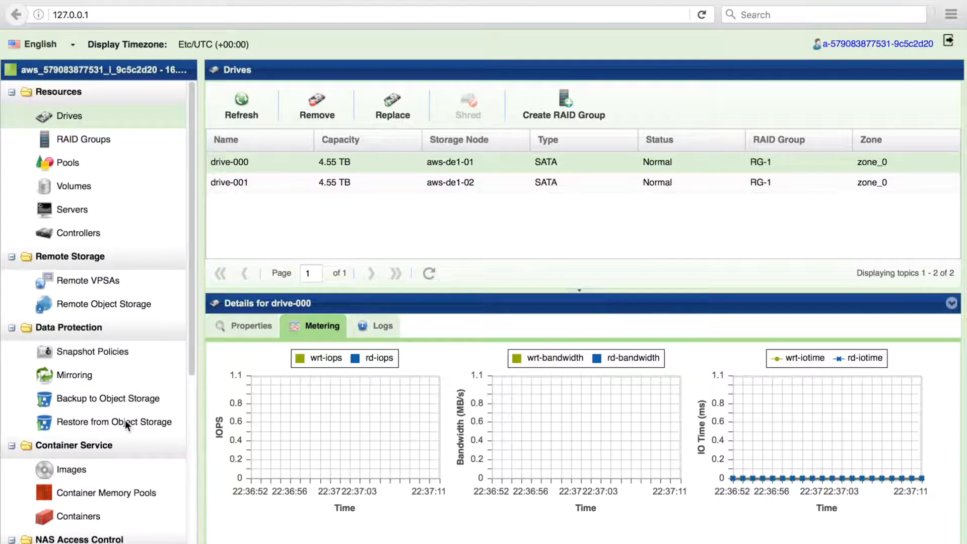
- Look through the available management sections and review the properties and logs of drive-000
scroll(123, 422, "down", 5)
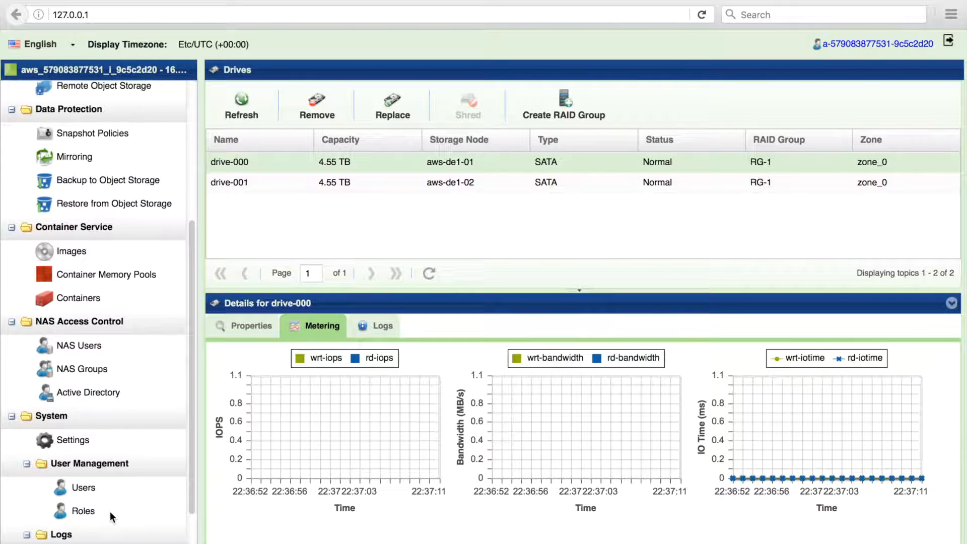
scroll(128, 532, "down", 3)
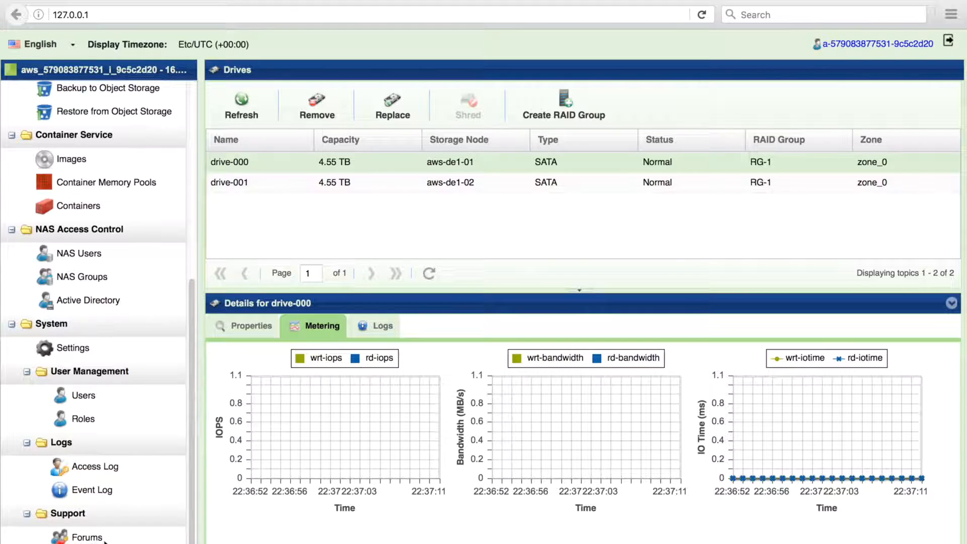
scroll(124, 159, "up", 10)
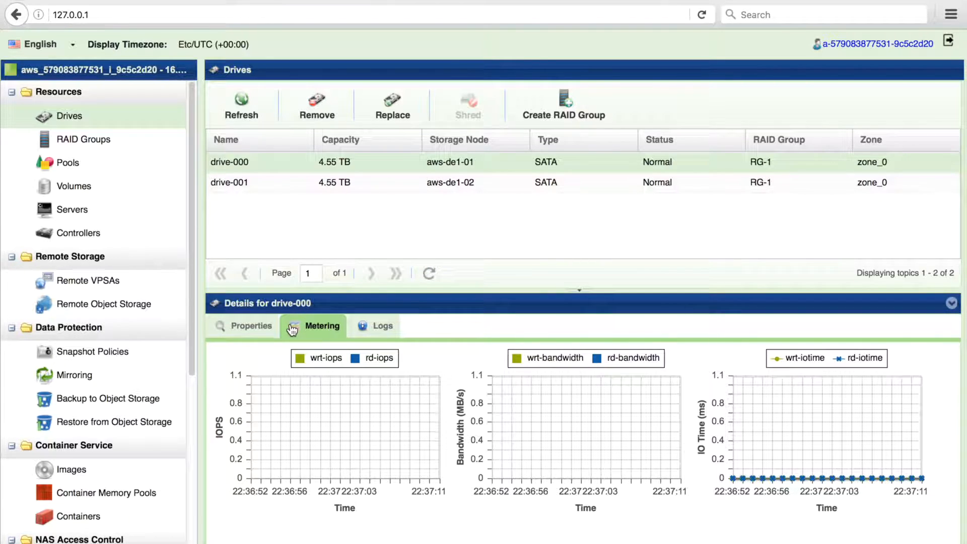
left_click(260, 326)
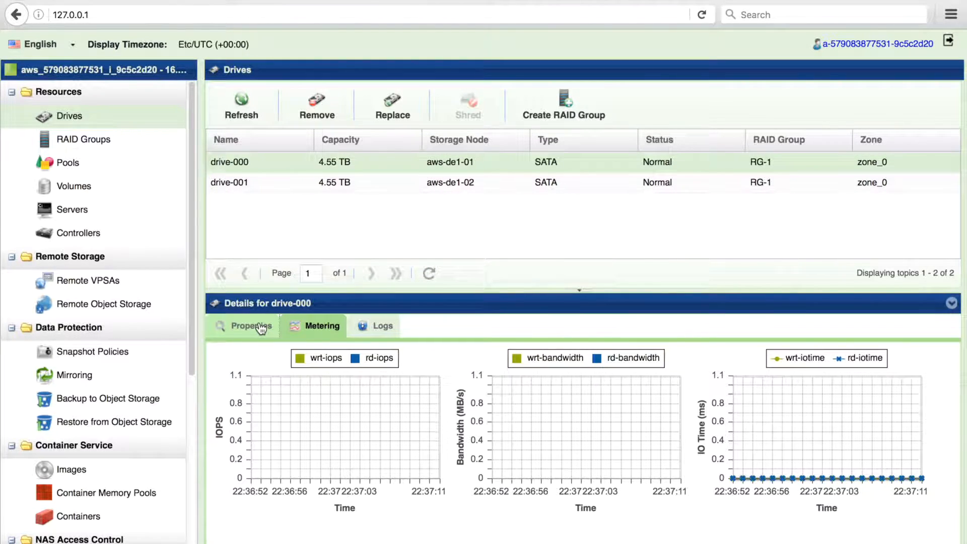
left_click(384, 328)
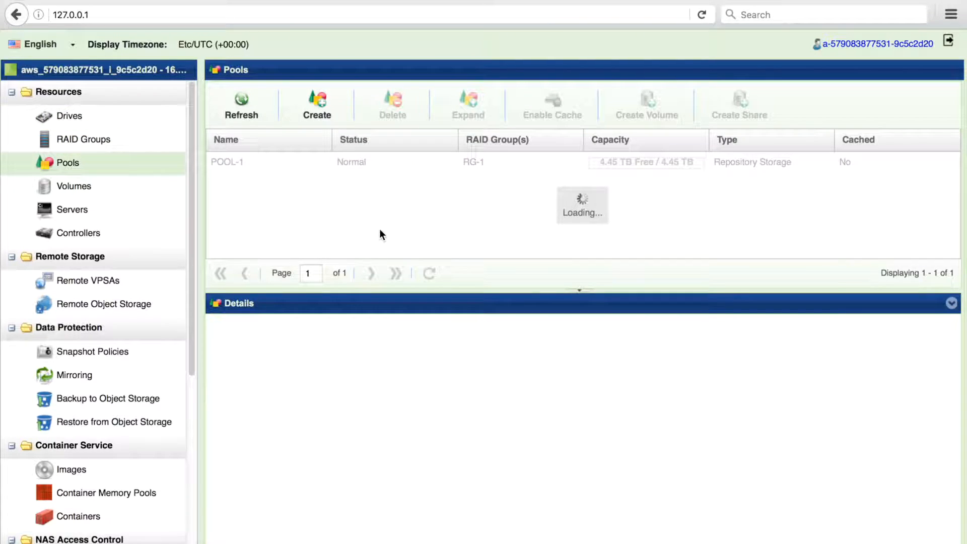
- Review the properties, RAID groups and volumes of POOL-1
left_click(297, 163)
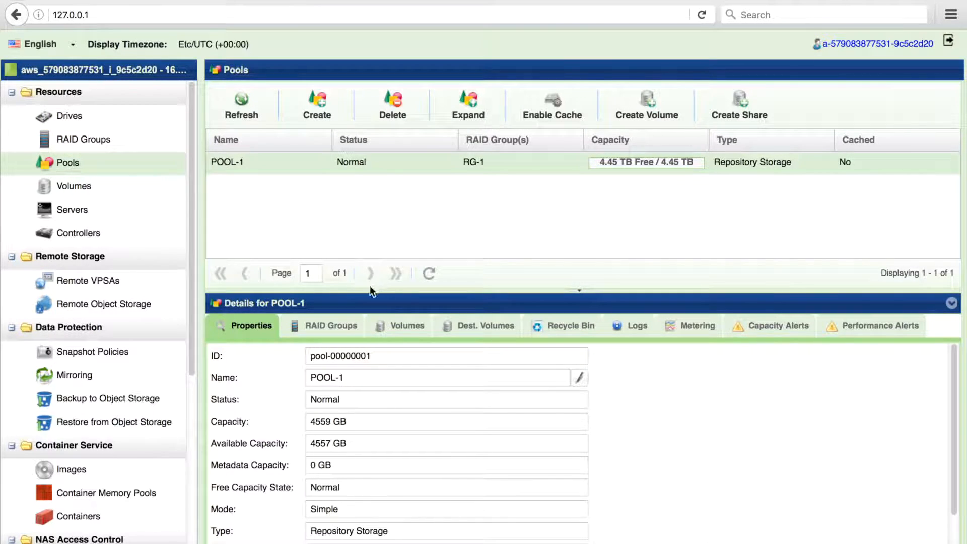
left_click(307, 326)
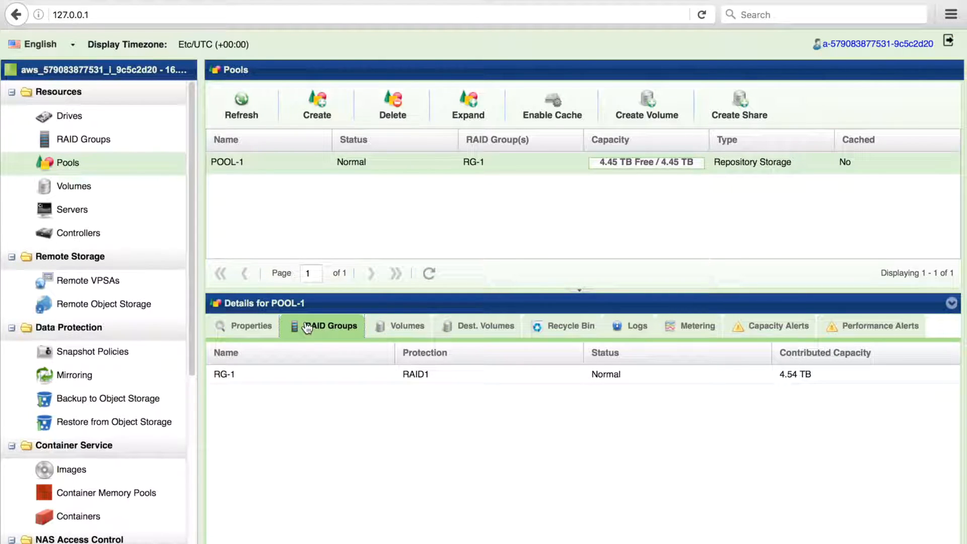
left_click(395, 330)
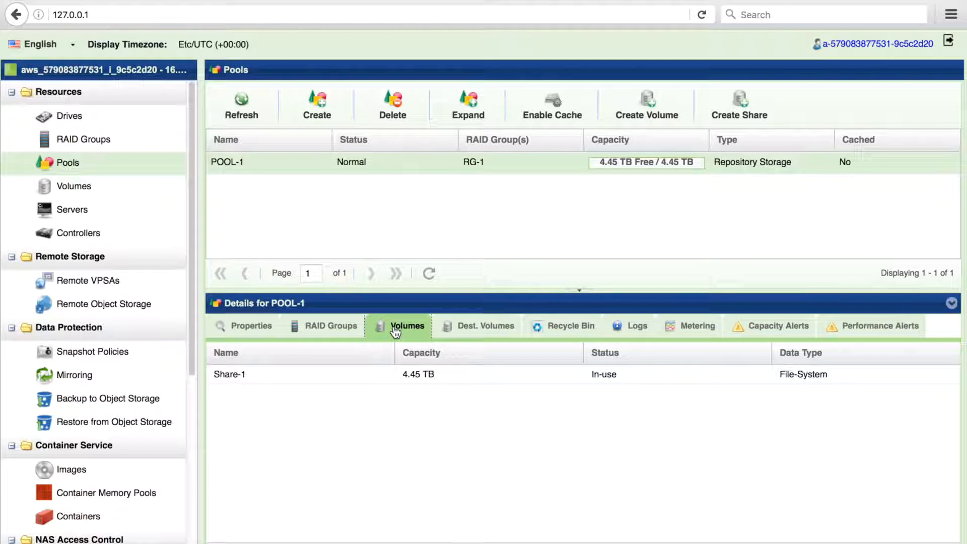
- Examine the properties of the Share-1 volume, including its NFS and SMB export paths
left_click(73, 186)
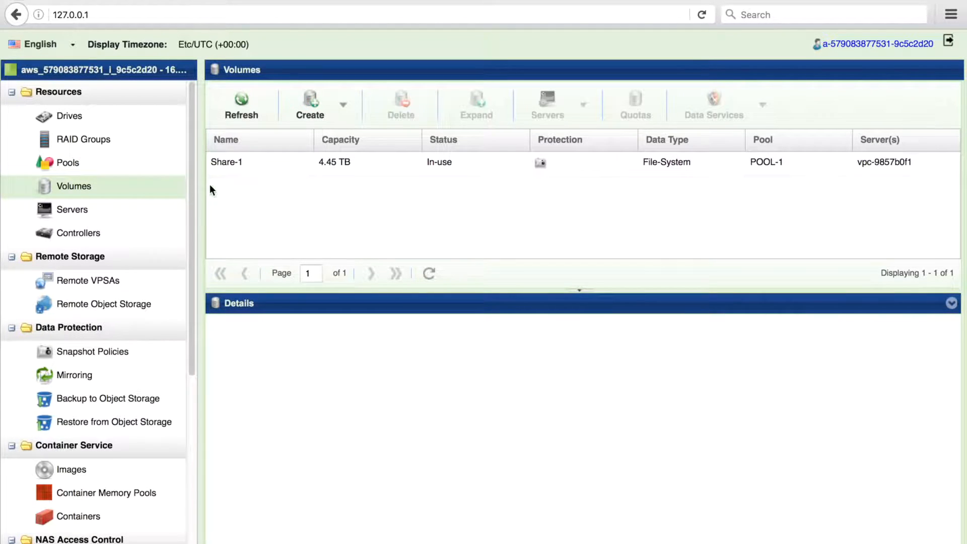
left_click(239, 166)
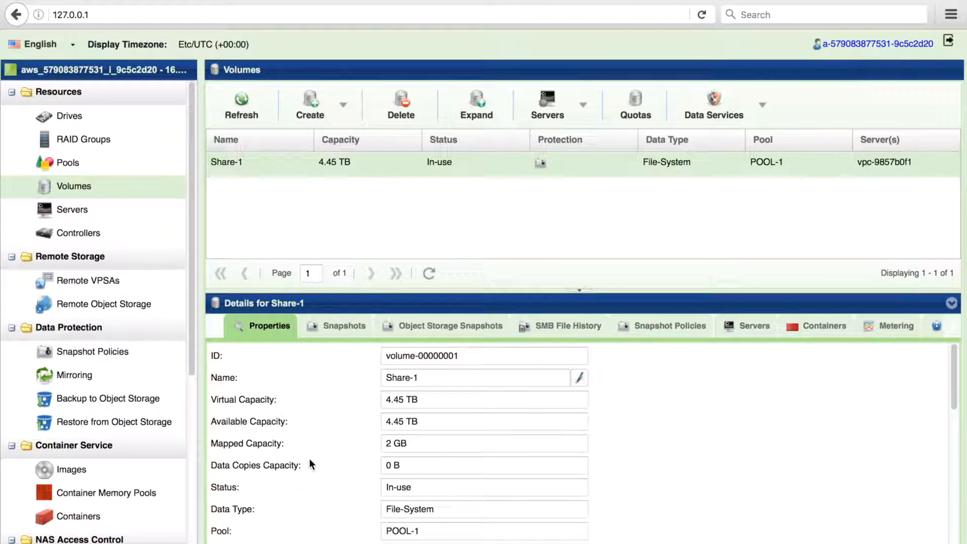
scroll(309, 460, "down", 3)
scroll(314, 468, "down", 1)
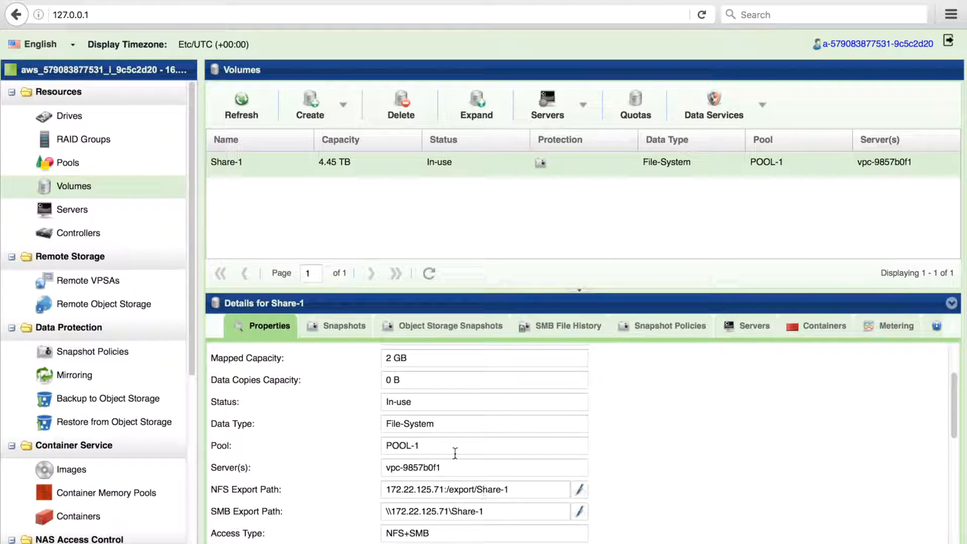
- View the server list and examine the active controller's properties, system usage and cache metering
left_click(98, 208)
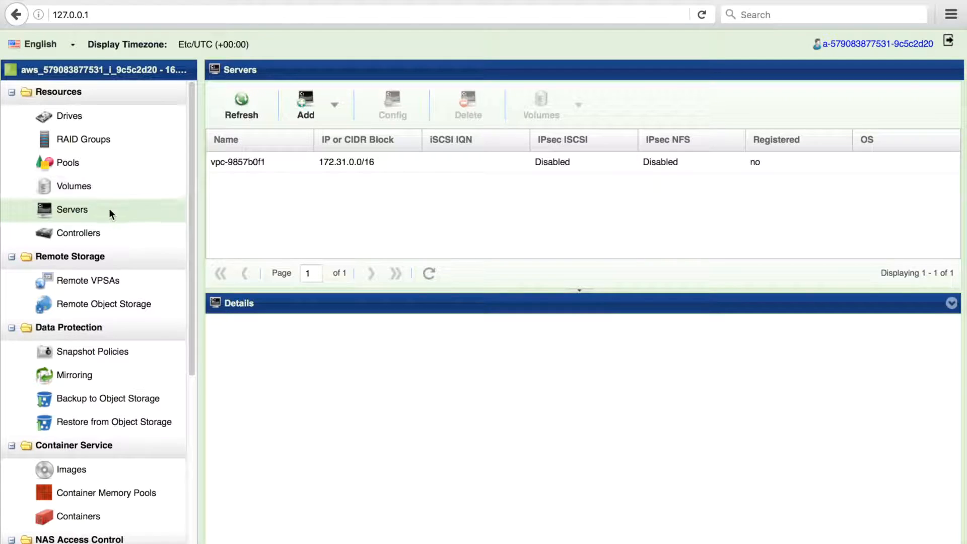
left_click(96, 238)
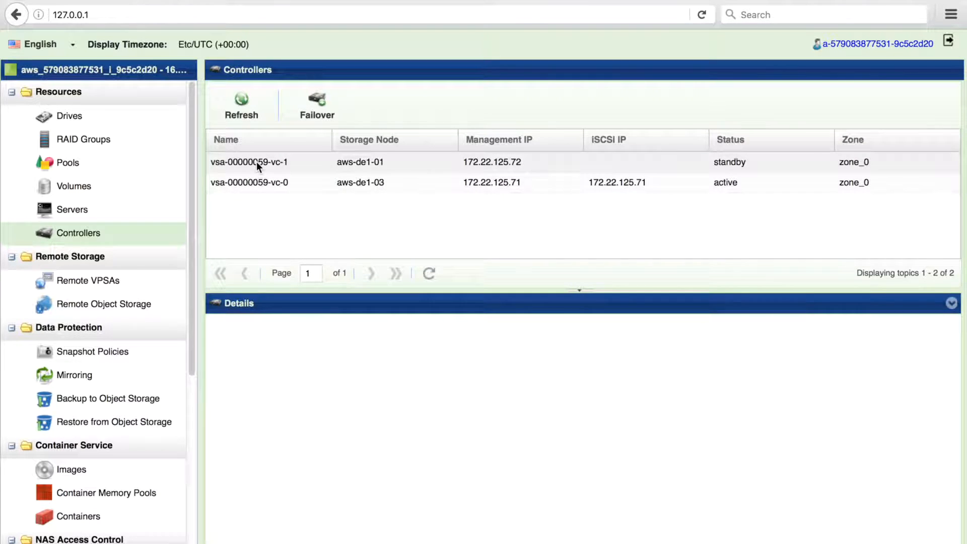
left_click(255, 181)
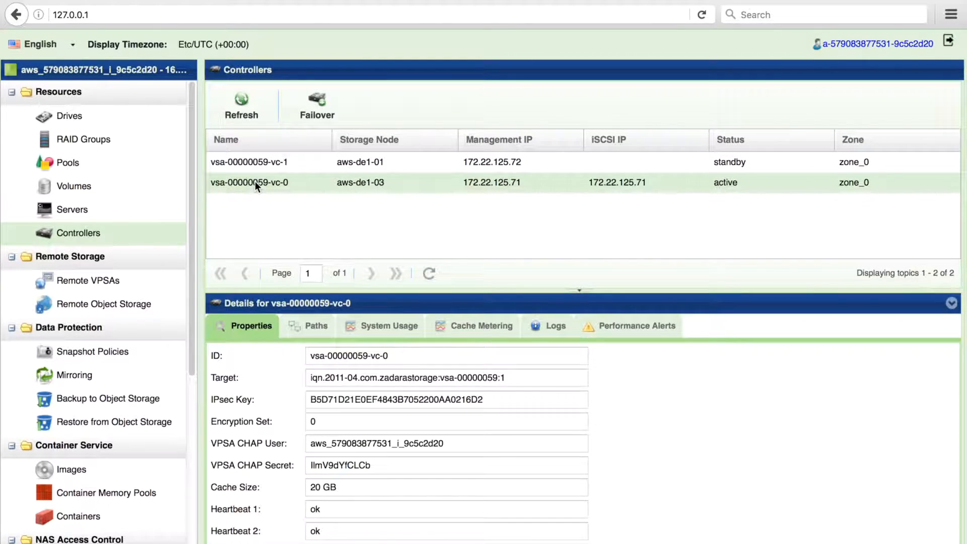
left_click(374, 333)
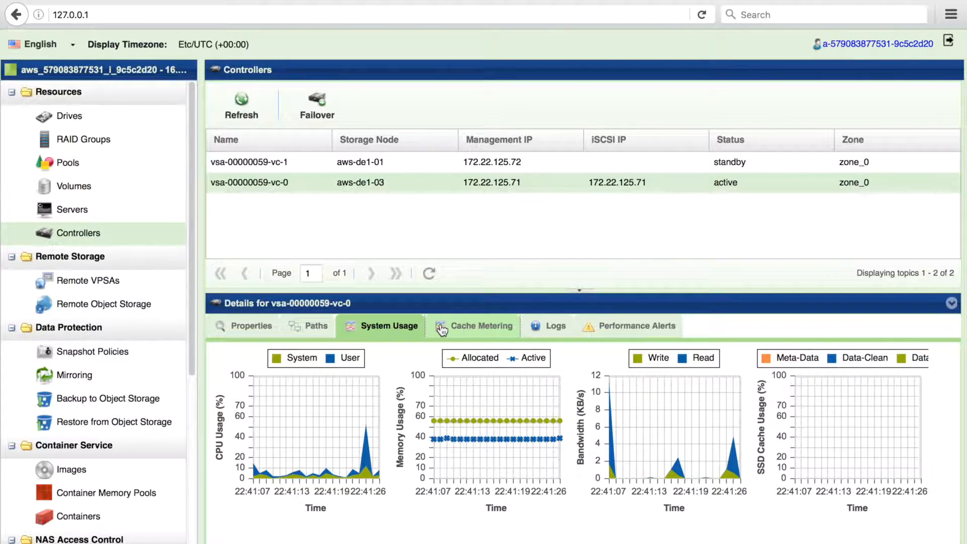
left_click(456, 329)
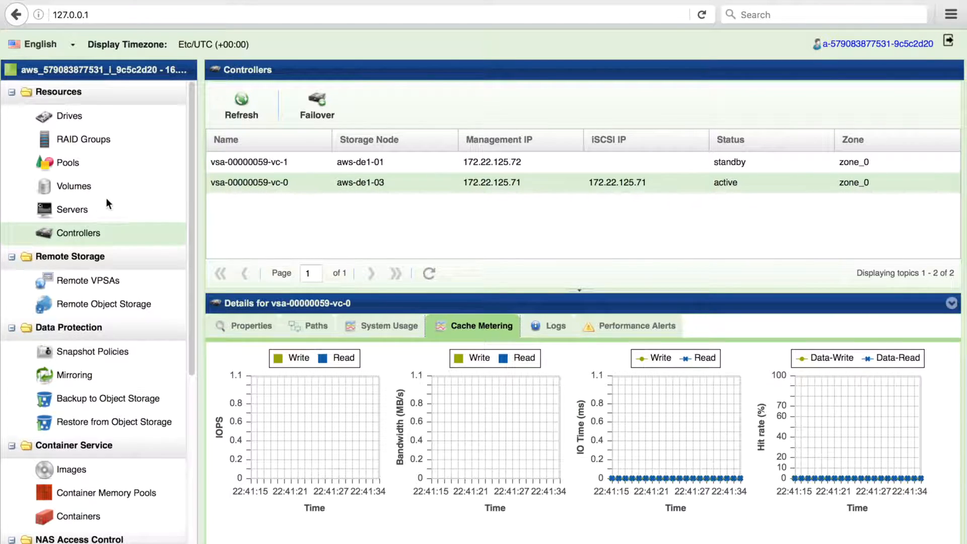
- Detach the Share-1 volume from the server vpc-9857b0f1
left_click(75, 210)
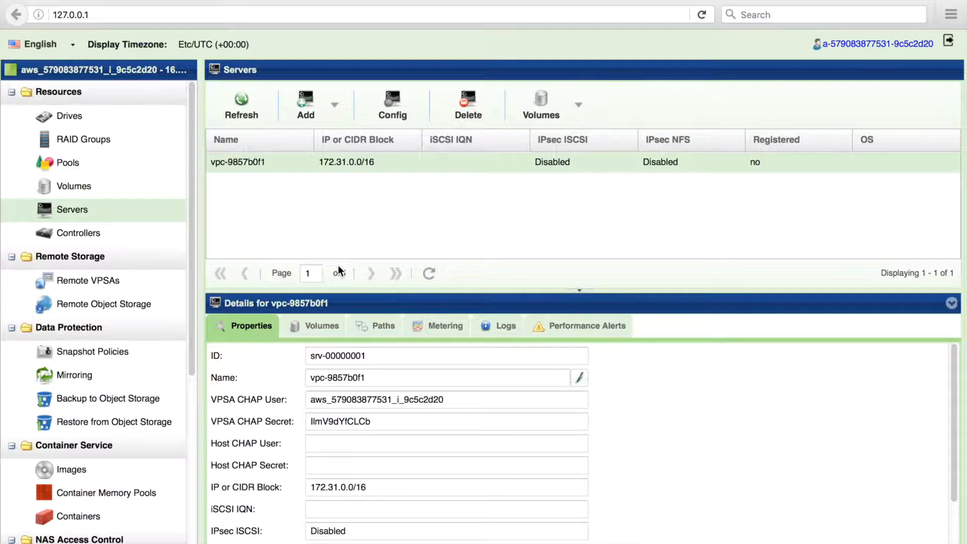
left_click(322, 325)
left_click(577, 107)
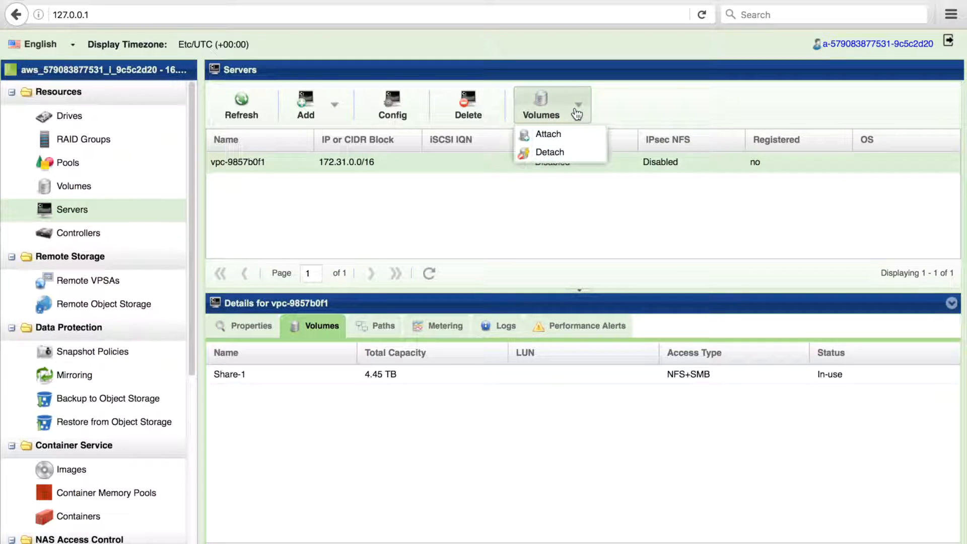
left_click(563, 157)
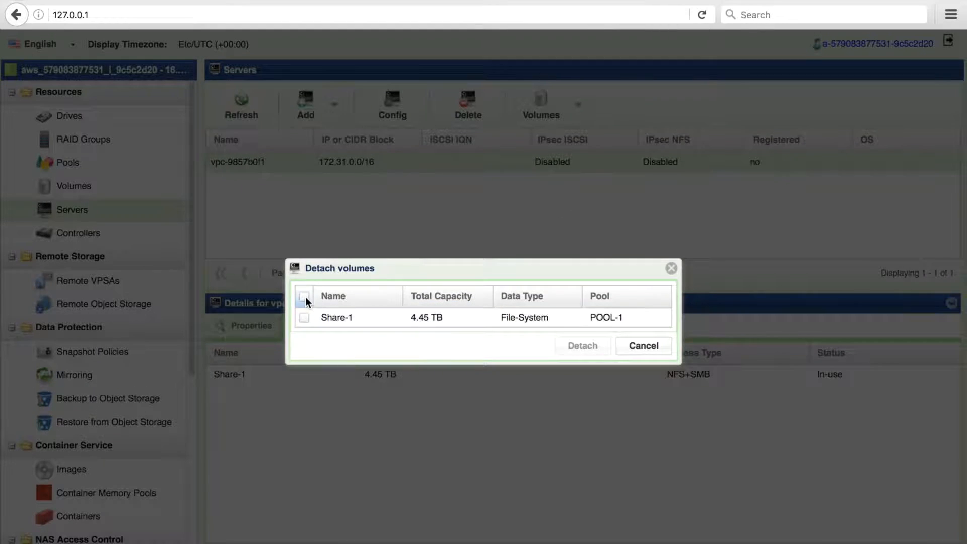
left_click(305, 296)
left_click(589, 347)
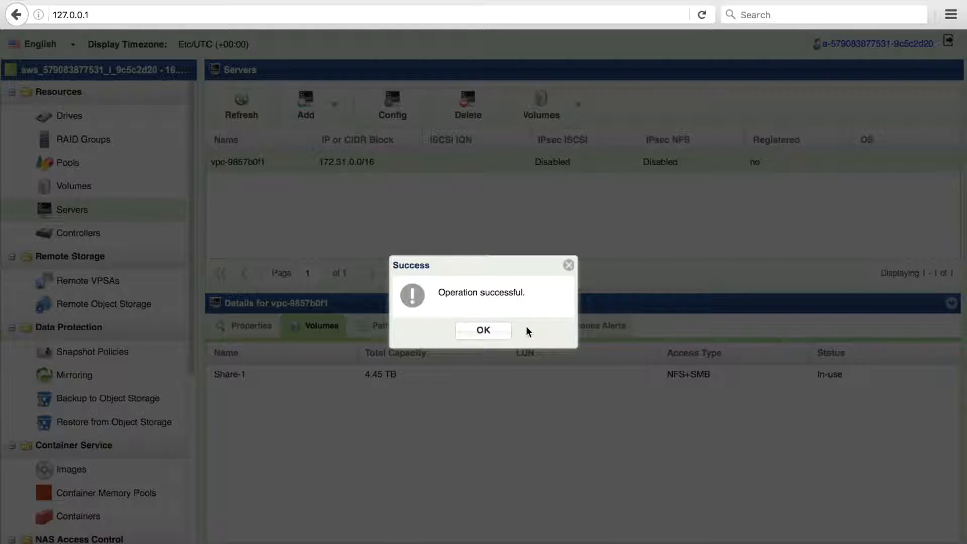
left_click(476, 330)
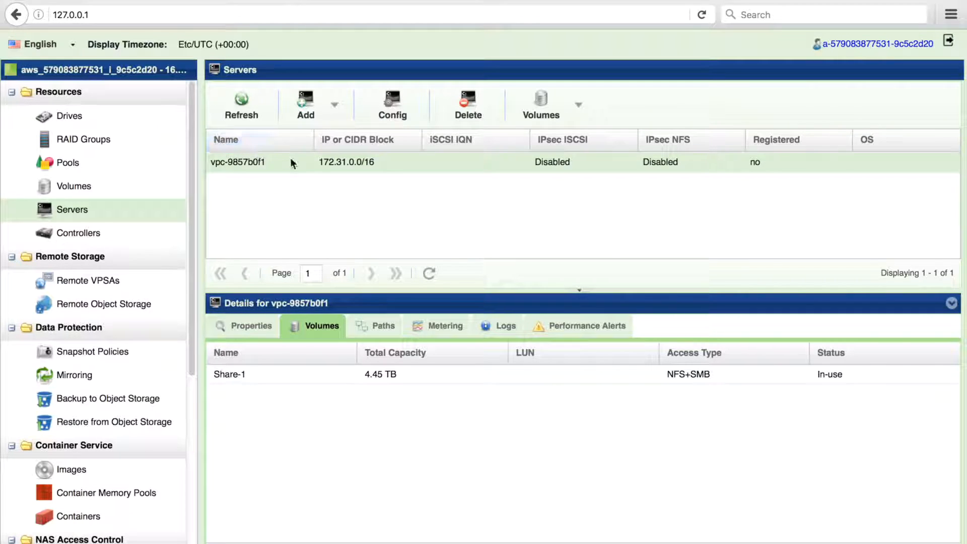
- Delete the server vpc-9857b0f1 and confirm its removal
left_click(464, 112)
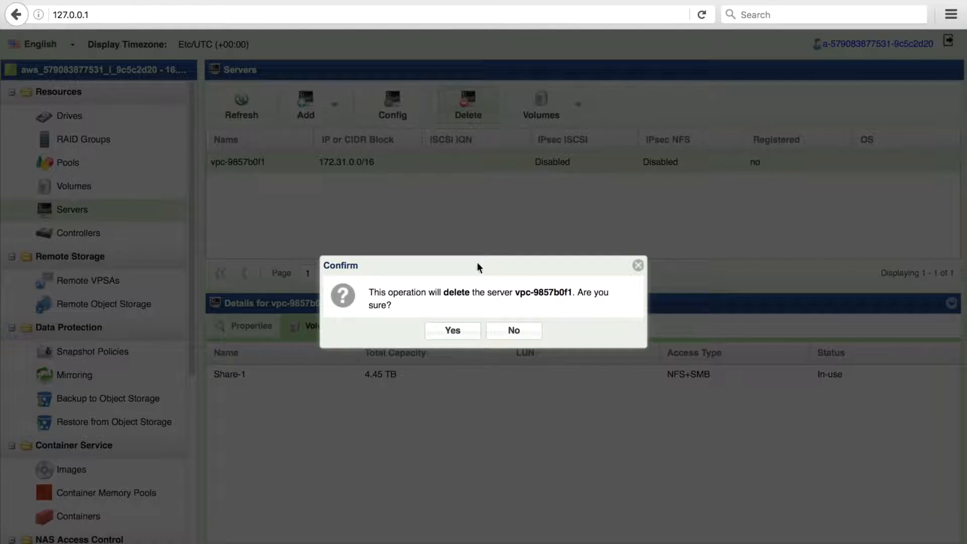
left_click(452, 327)
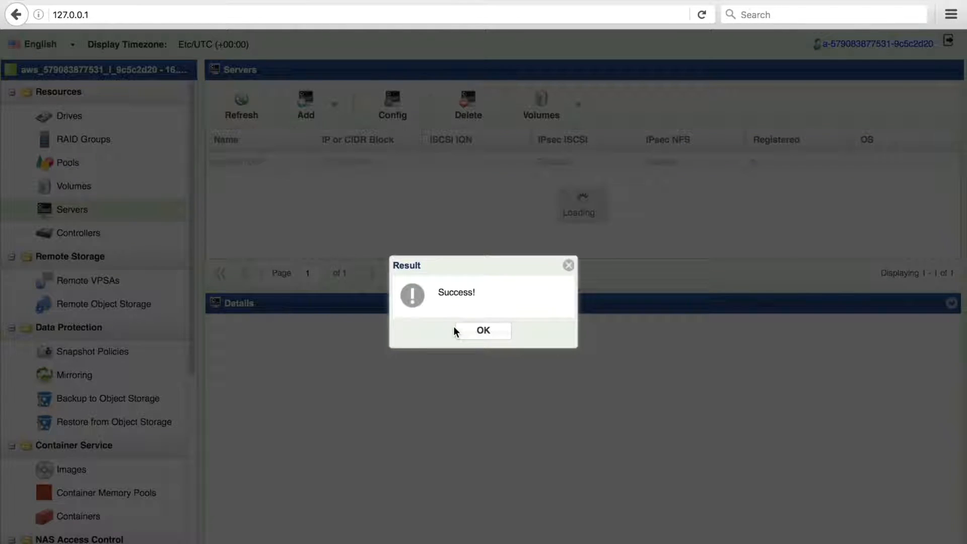
left_click(483, 331)
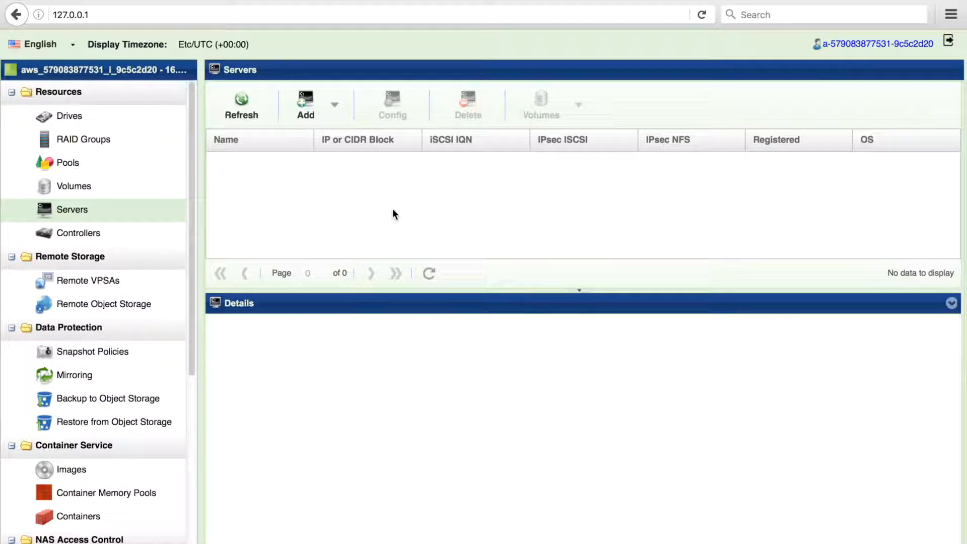
- Delete the Share-1 volume, accepting the removal despite its remaining snapshot
left_click(80, 186)
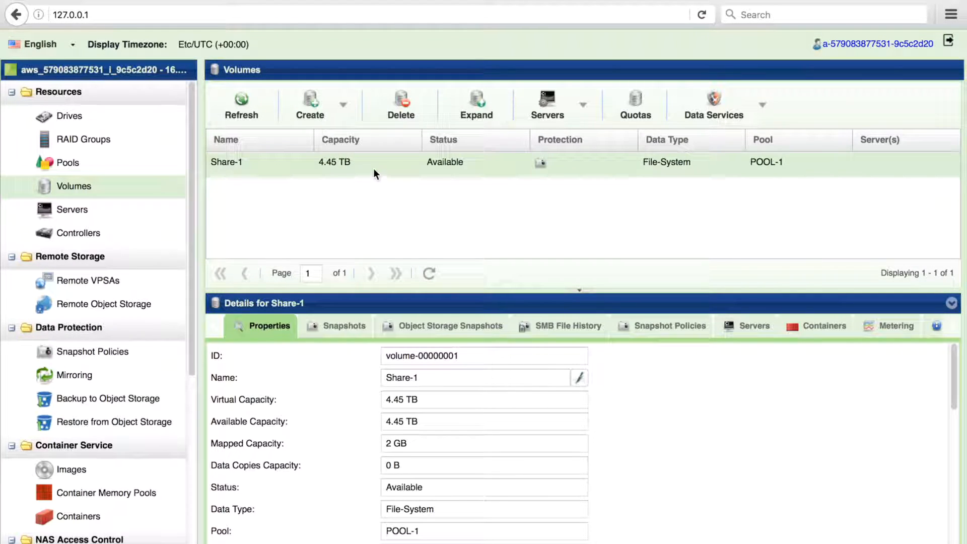
left_click(402, 116)
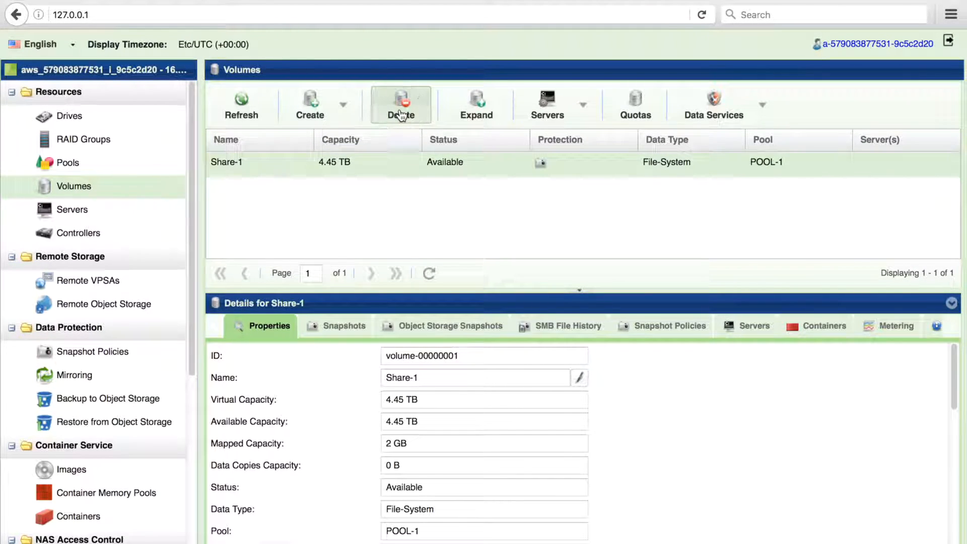
left_click(467, 331)
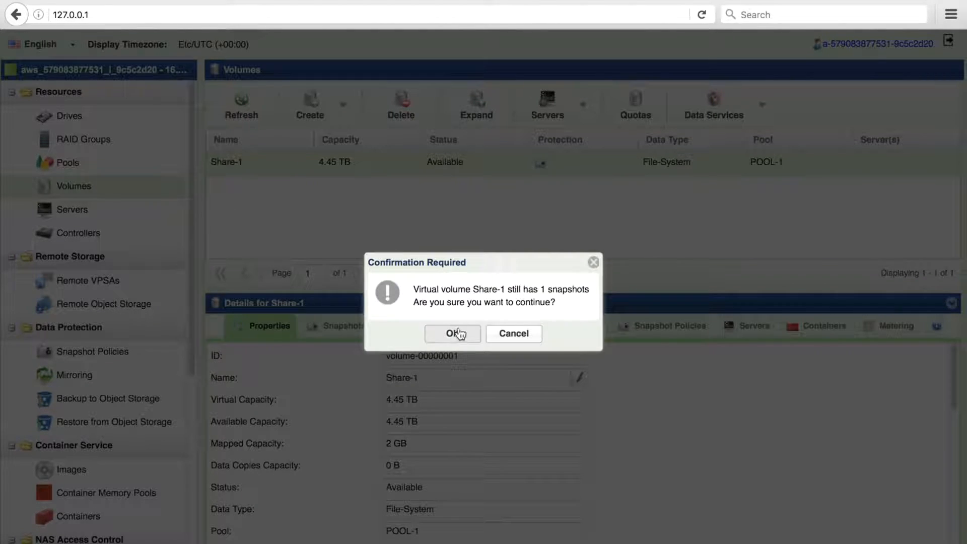
left_click(450, 334)
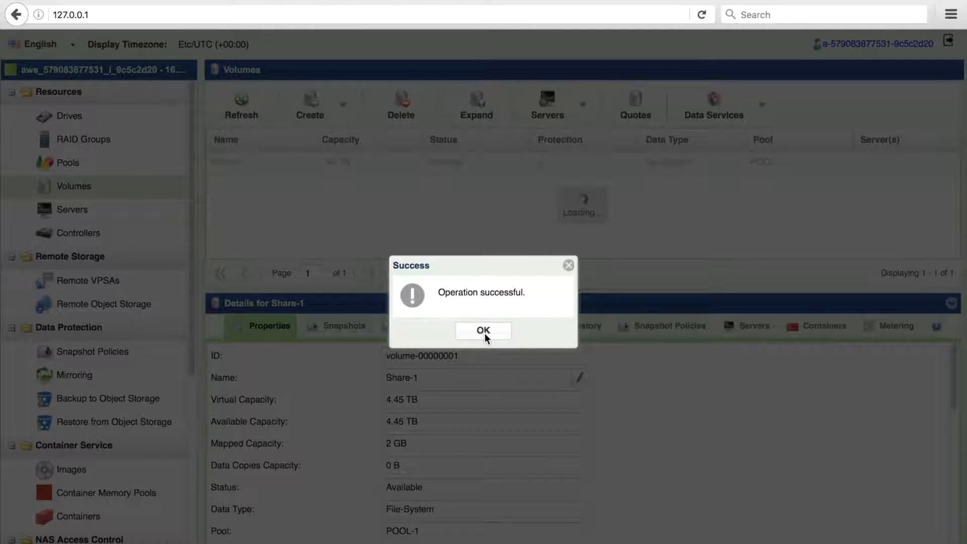
left_click(484, 333)
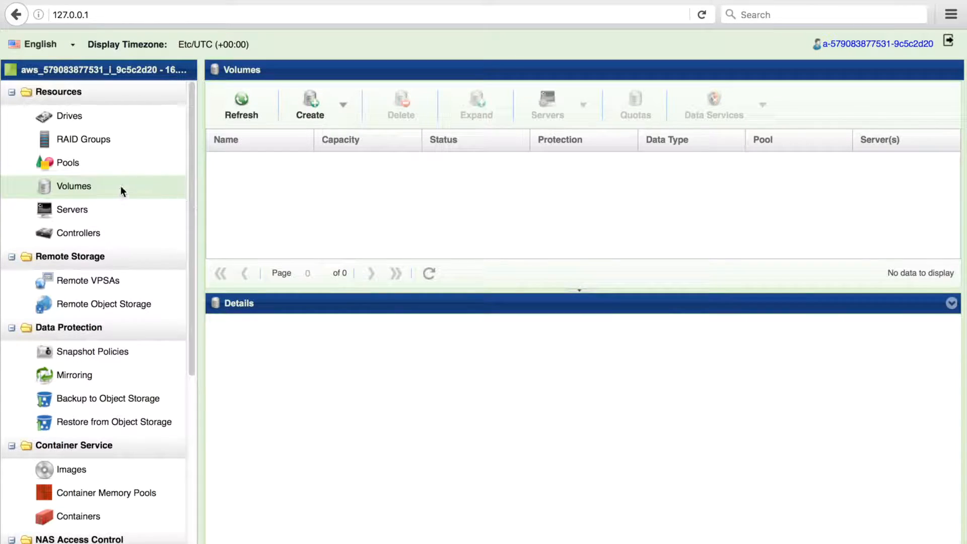
- Purge the Share-1 volume from the recycle bin of POOL-1 and refresh the bin's list
left_click(70, 164)
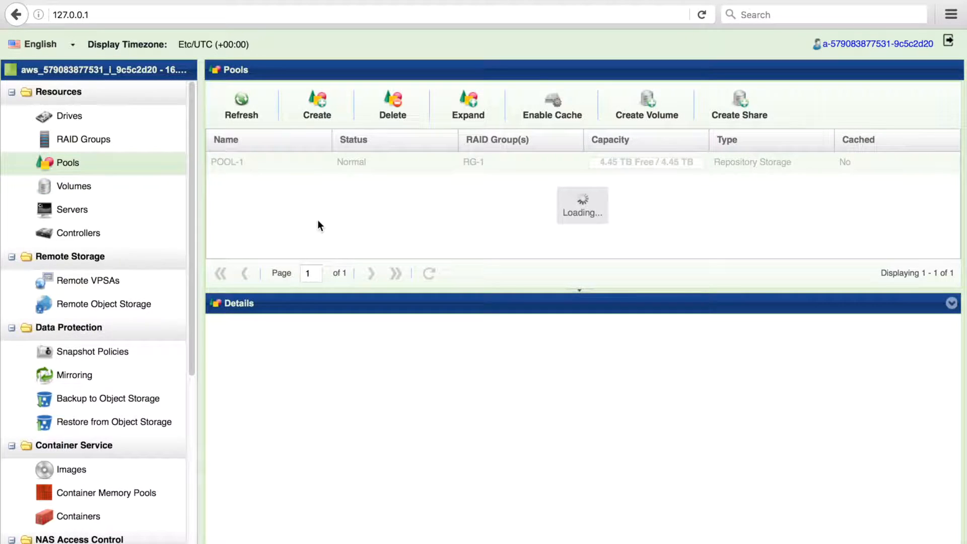
left_click(302, 167)
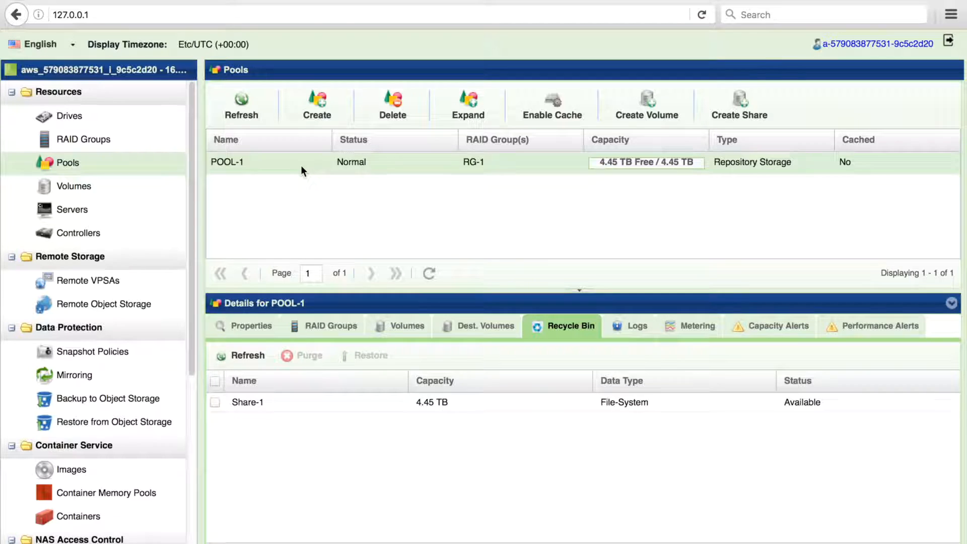
left_click(215, 404)
left_click(302, 360)
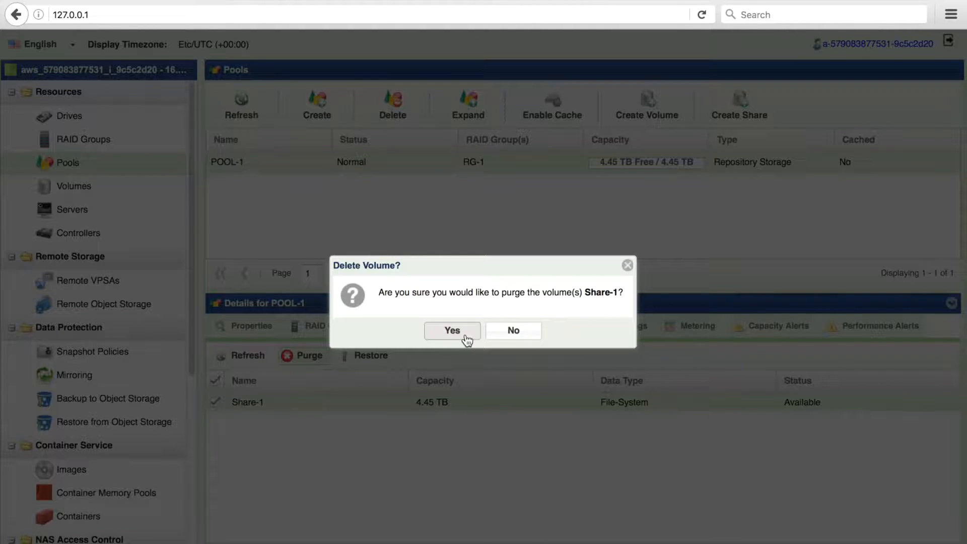
left_click(466, 335)
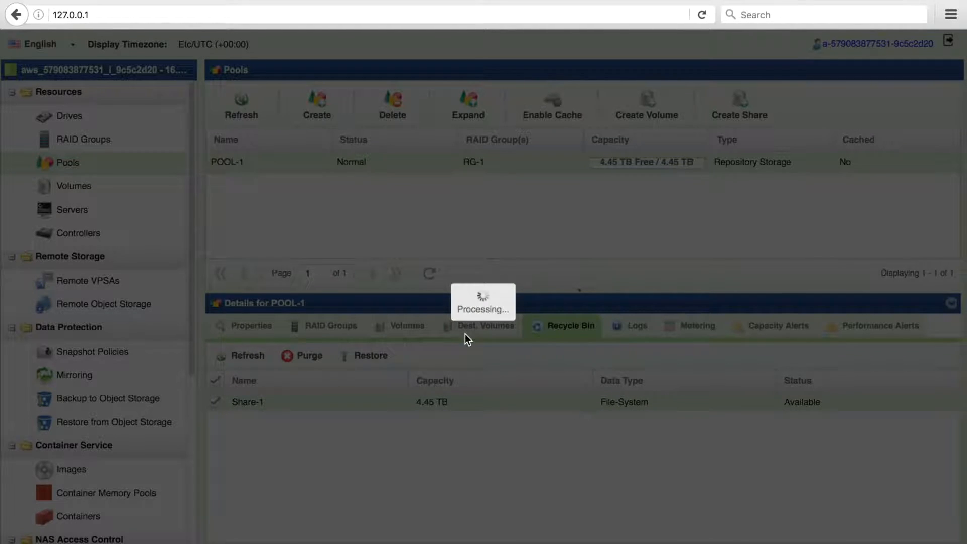
left_click(471, 333)
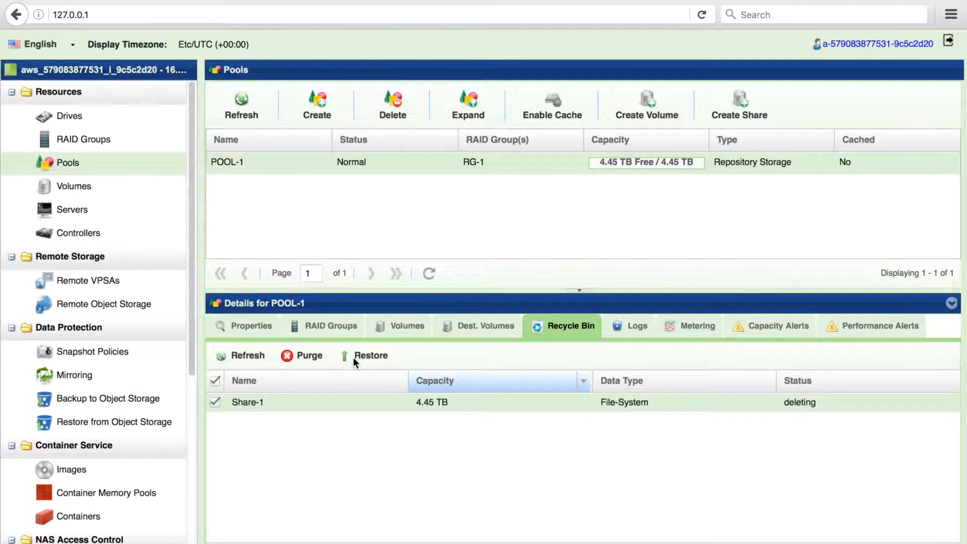
left_click(235, 363)
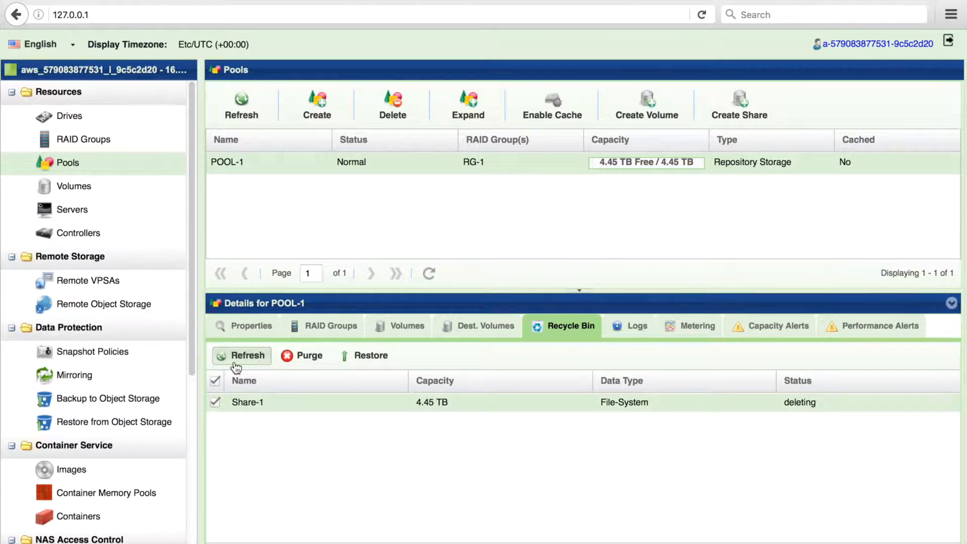
- Refresh the recycle bin of POOL-1, delete that pool and confirm its removal
left_click(240, 357)
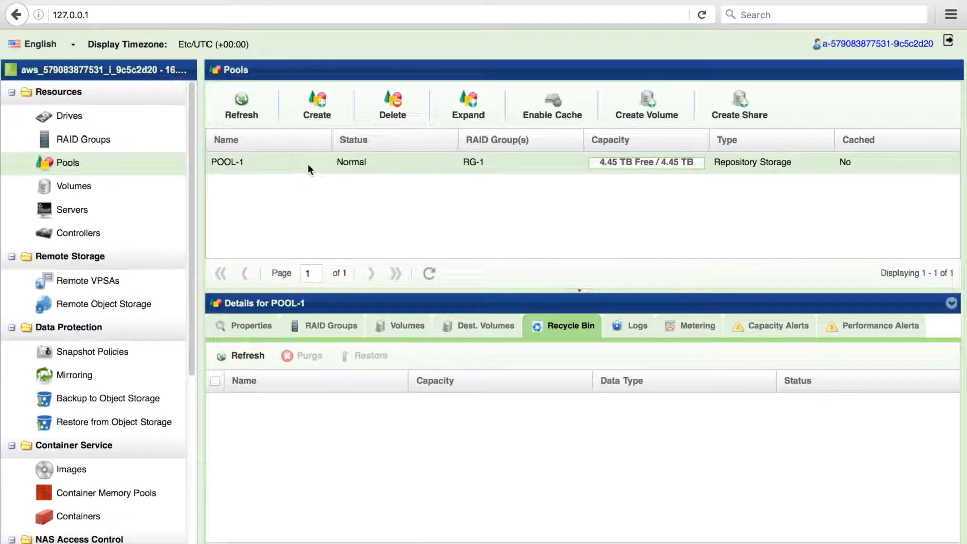
left_click(394, 102)
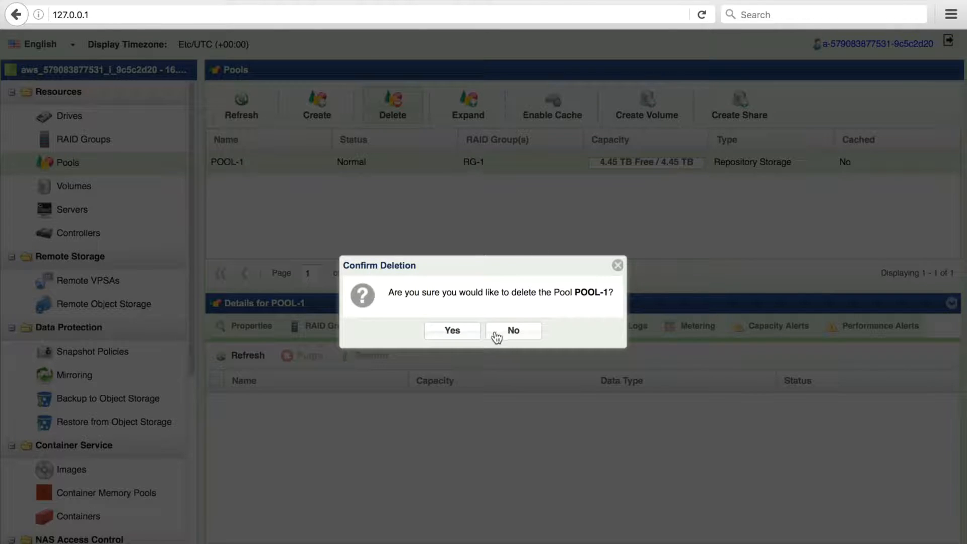
left_click(454, 334)
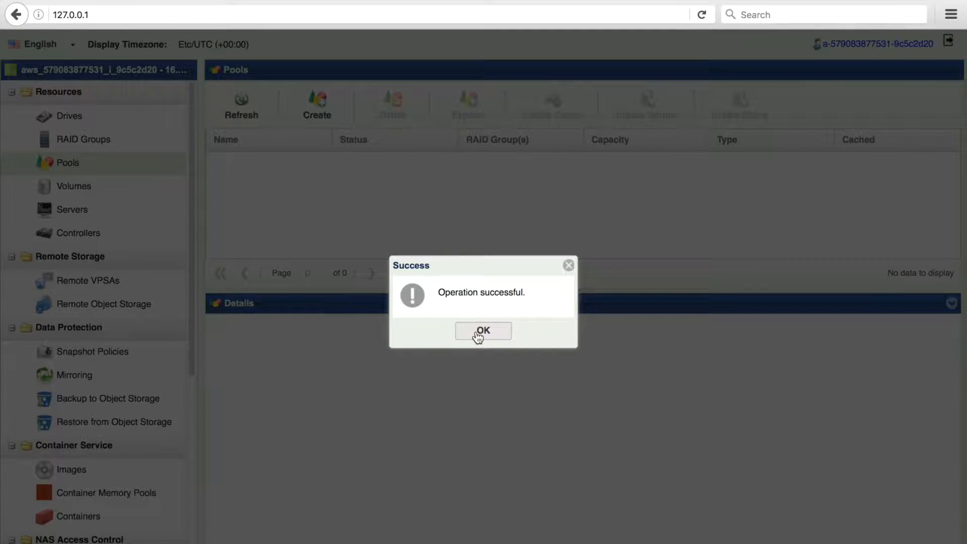
left_click(477, 332)
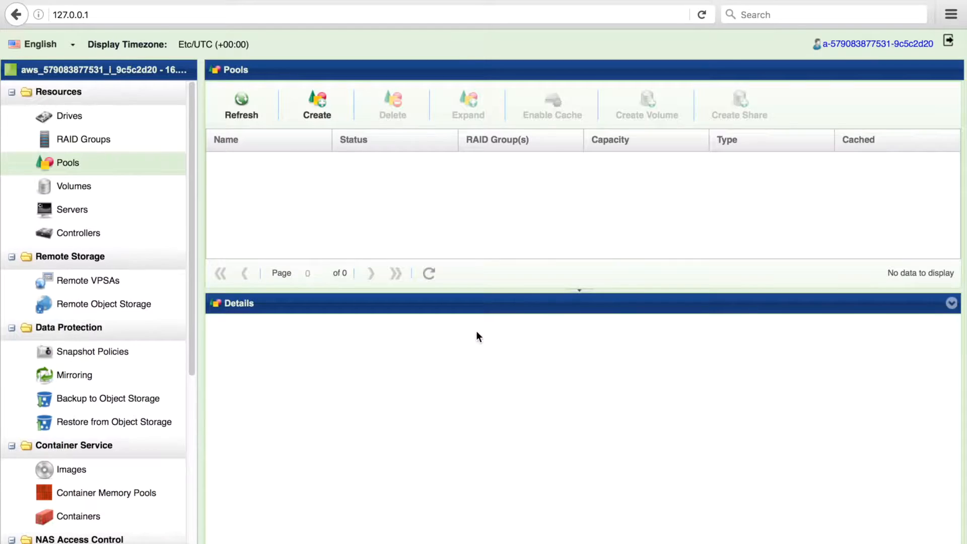
- Delete the RAID group RG-1 and confirm the destruction of its data
left_click(93, 145)
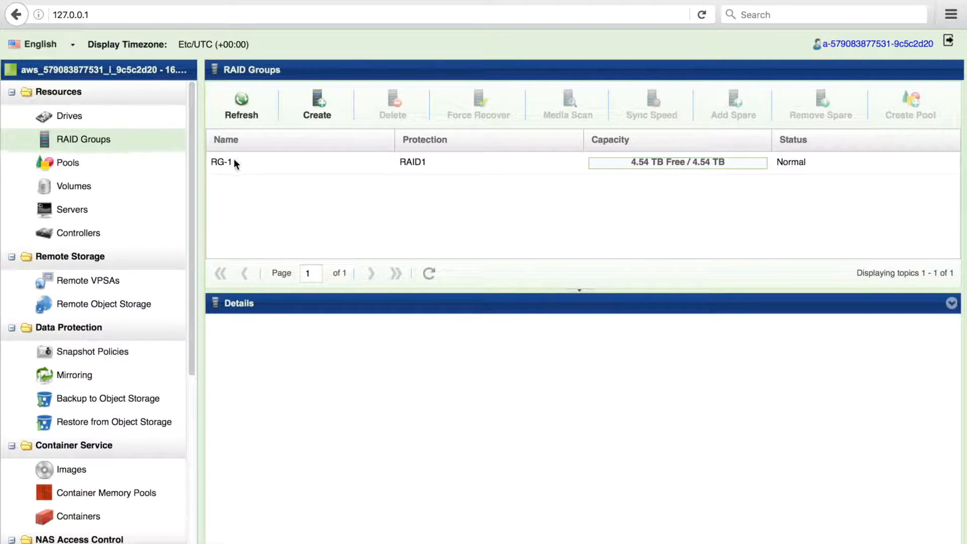
left_click(278, 162)
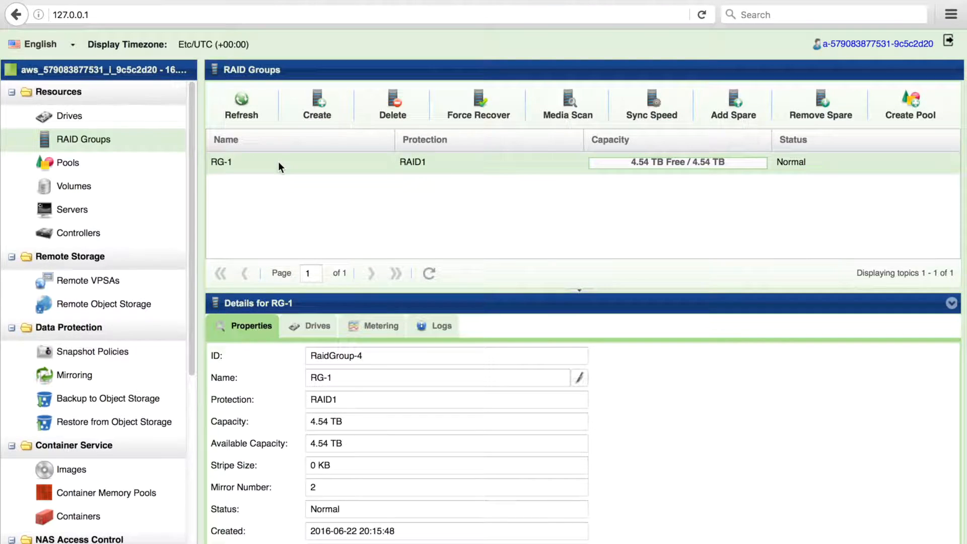
left_click(404, 116)
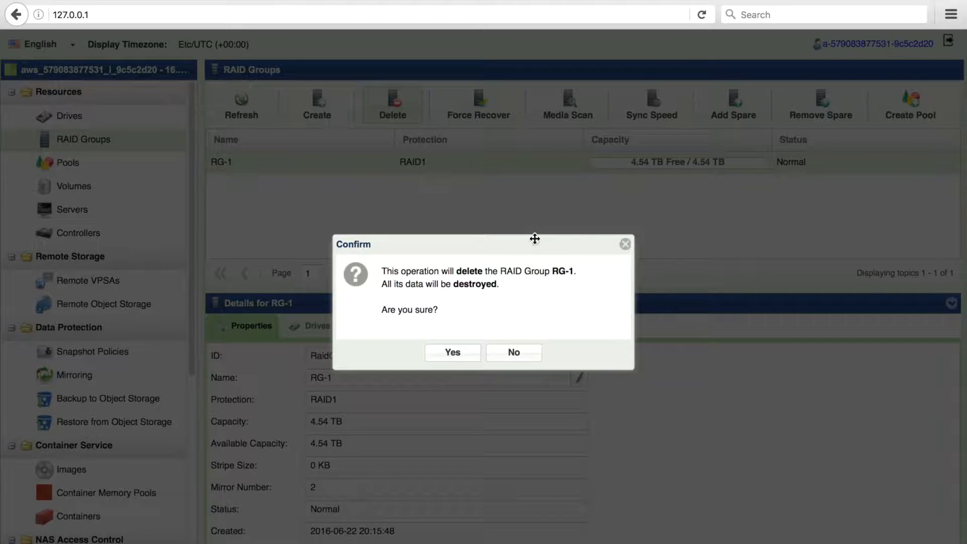
left_click(449, 355)
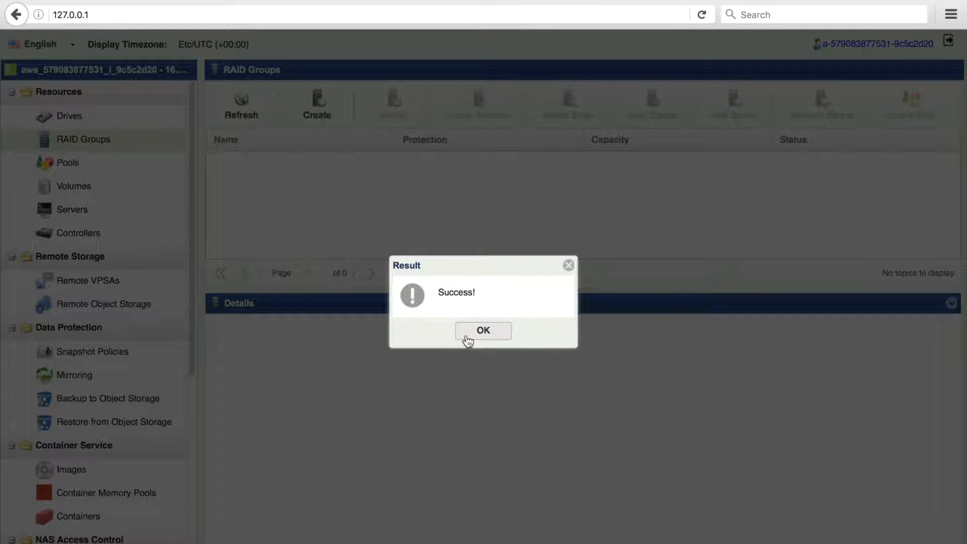
left_click(467, 333)
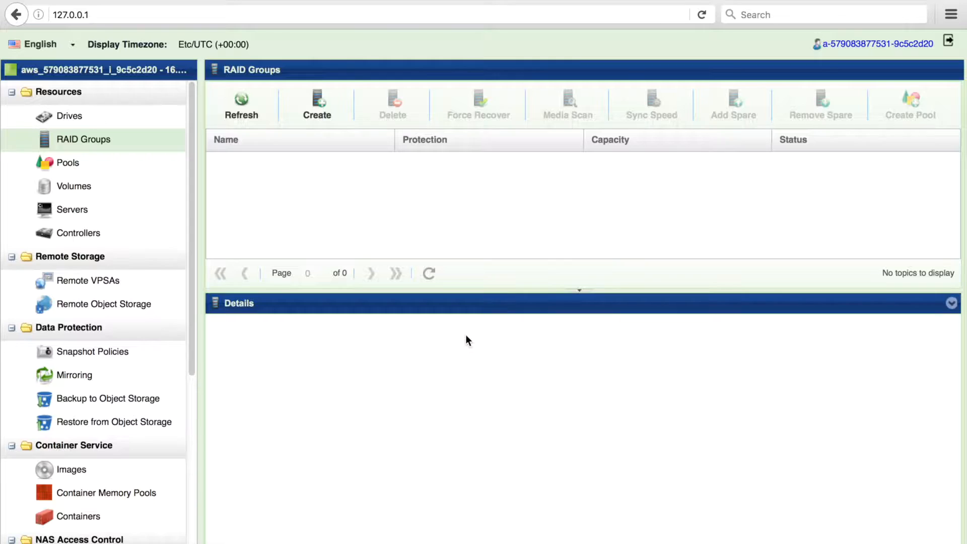
- Create a RAID group named RG-1 from drive-000 and drive-001 with RAID1 protection and 2-way mirroring, without a hot spare
left_click(66, 116)
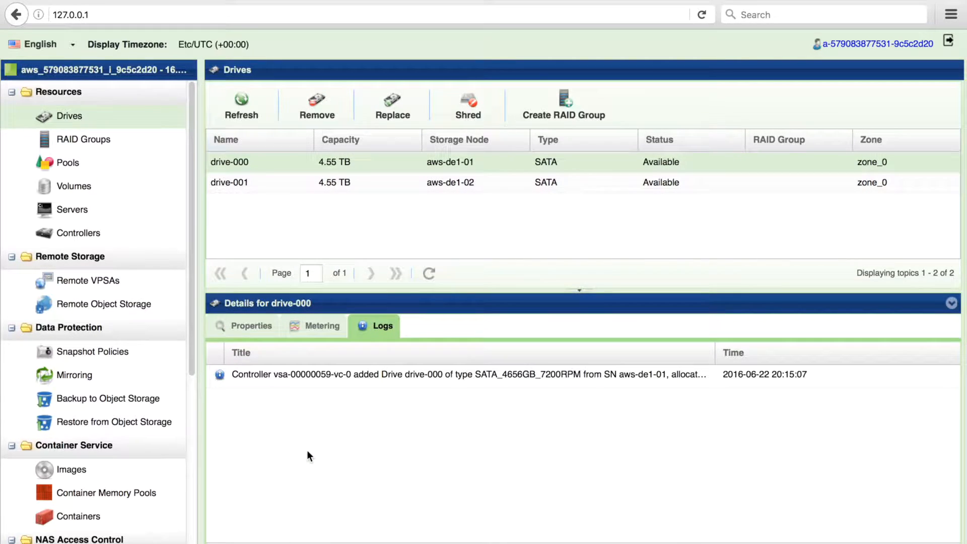
left_click(250, 326)
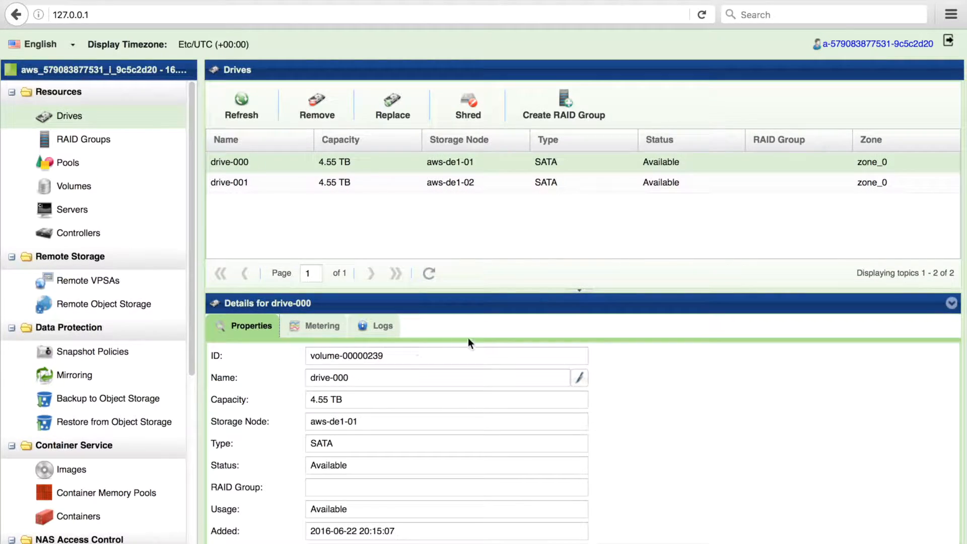
left_click(559, 102)
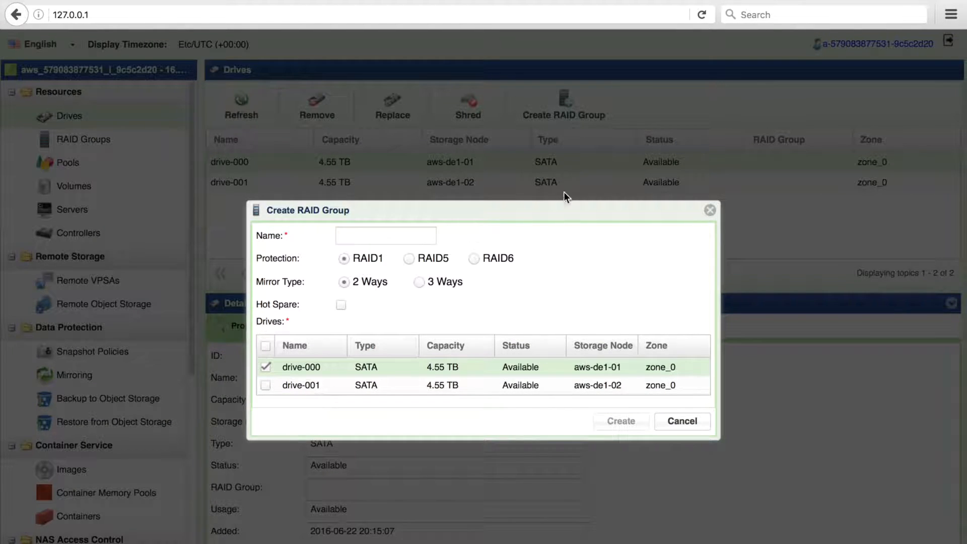
left_click(402, 235)
type("RG-1")
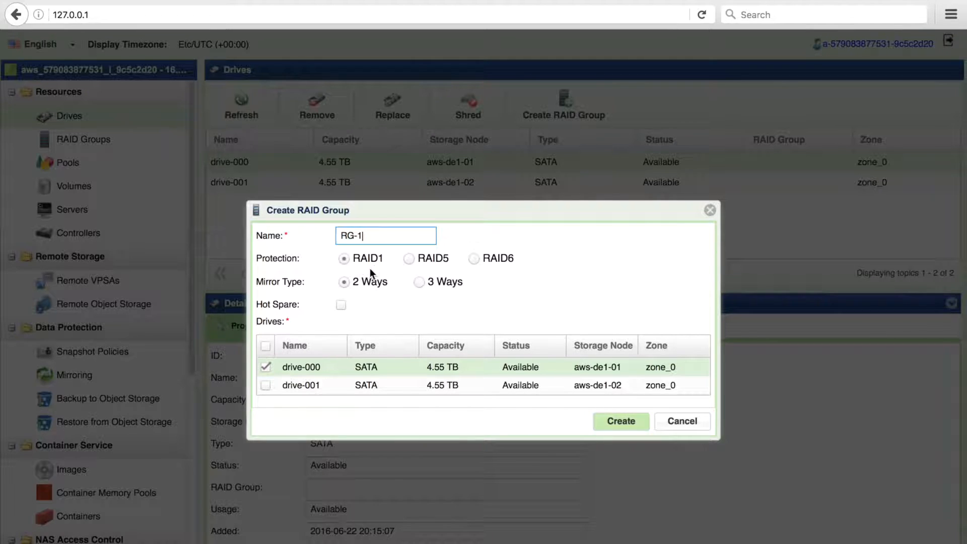
left_click(264, 347)
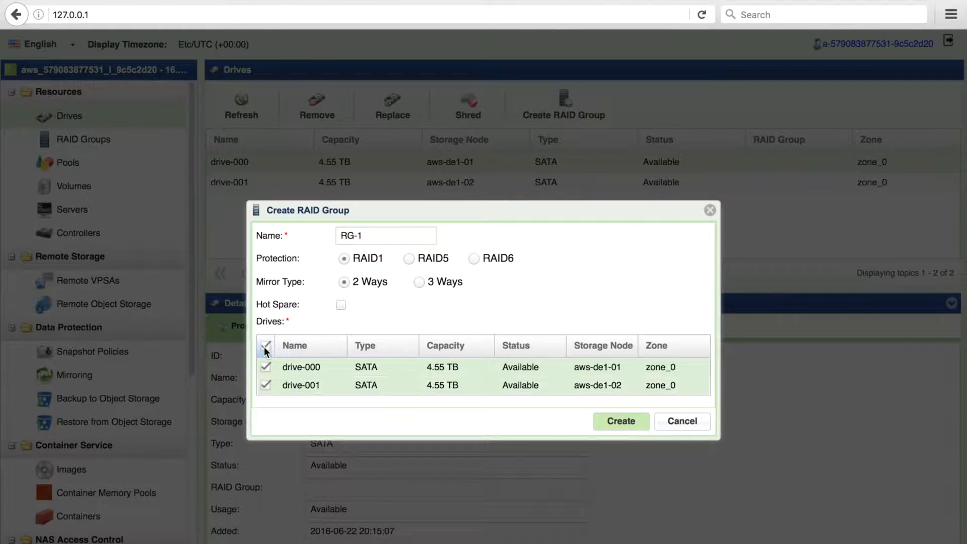
left_click(627, 425)
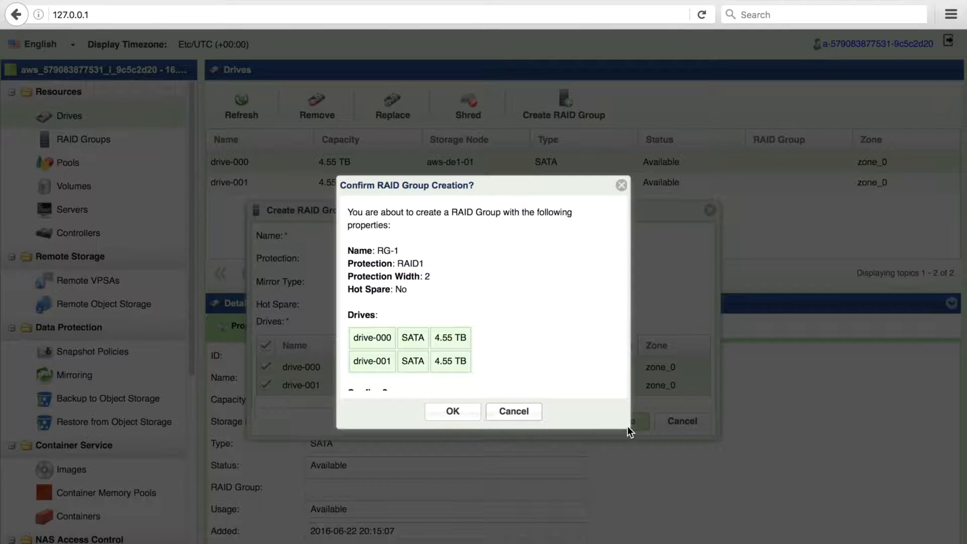
left_click(453, 412)
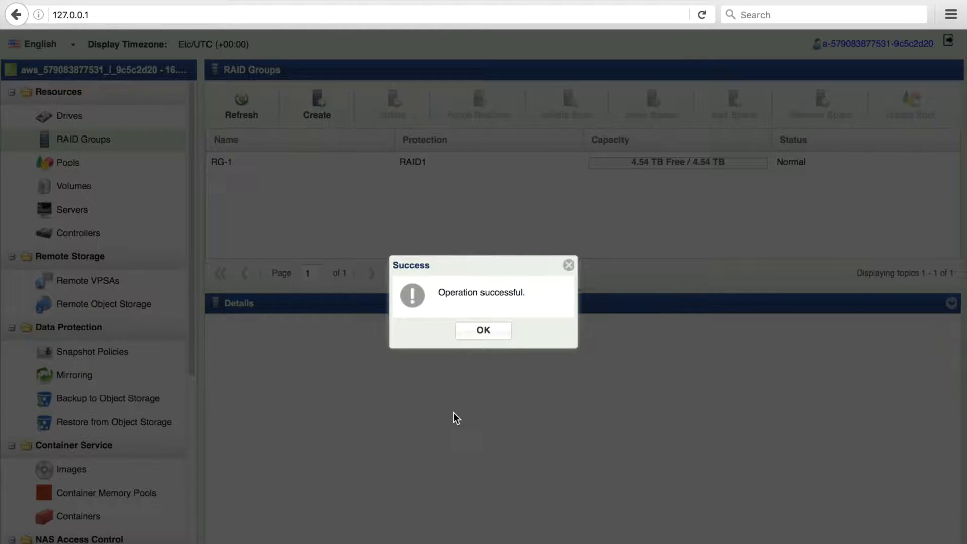
left_click(482, 333)
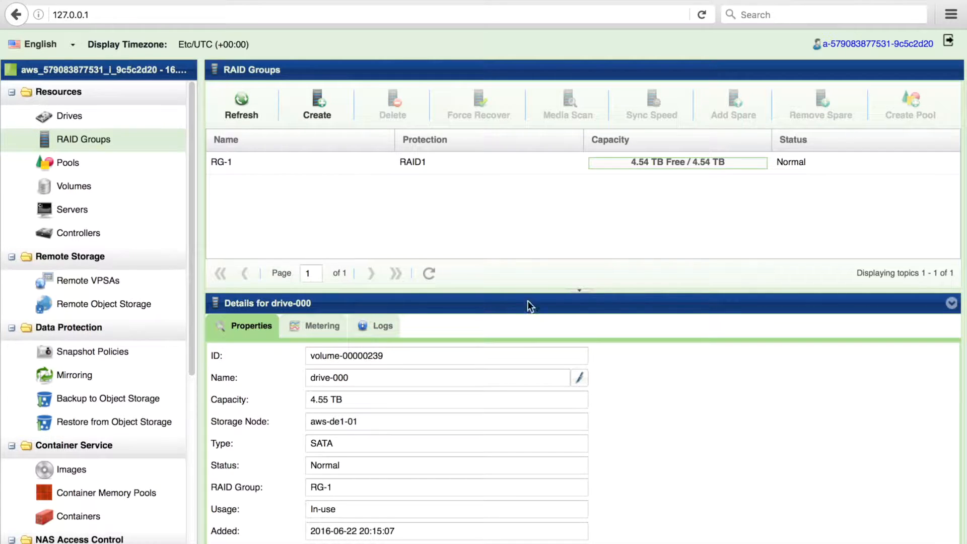
- Create a cached Repository Storage pool named Pool-1 on RG-1 with a capacity of 4654 GB
left_click(248, 162)
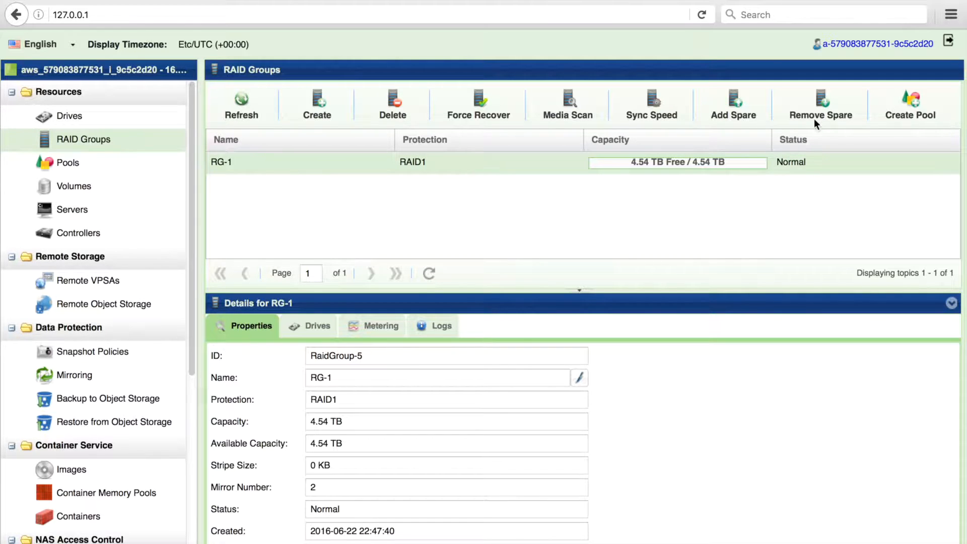
left_click(927, 107)
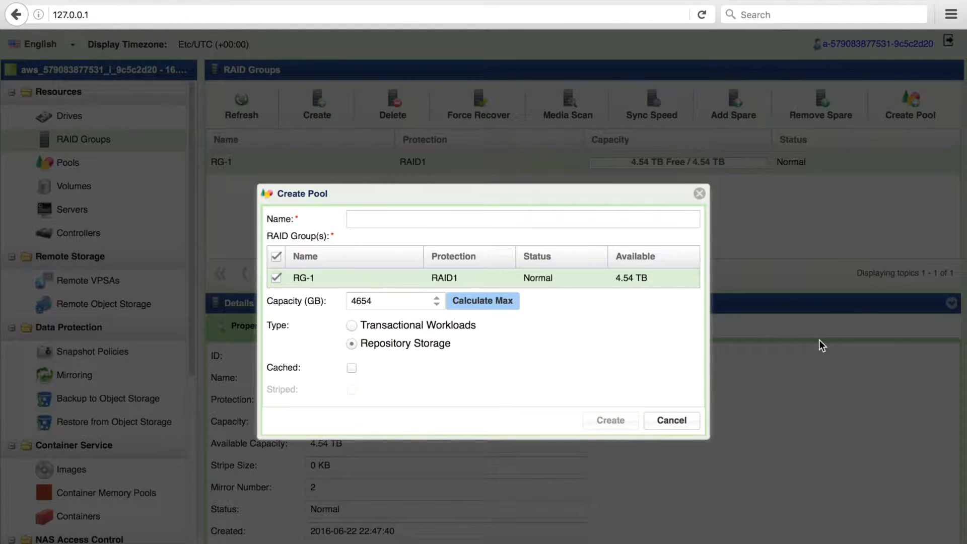
left_click(455, 212)
type("Po")
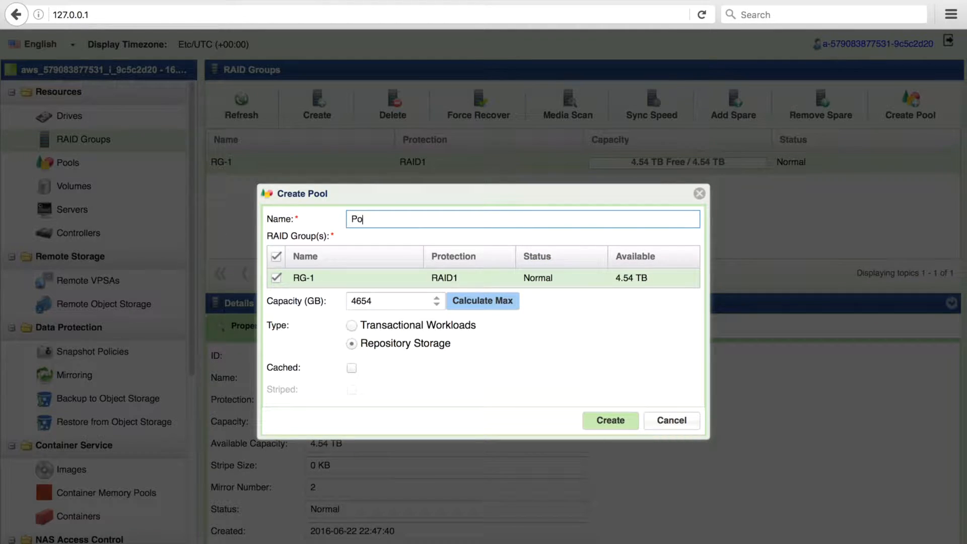
type("ol-1")
left_click(352, 325)
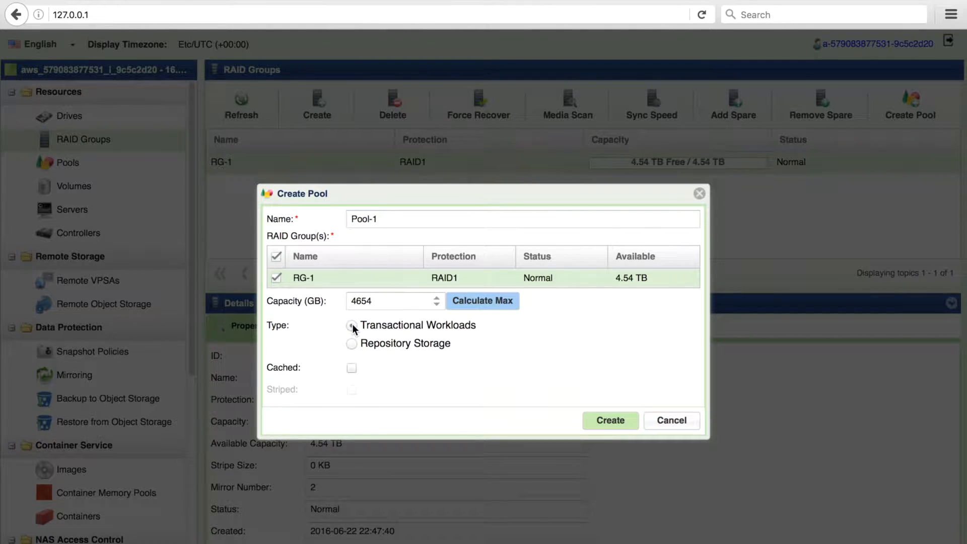
left_click(352, 344)
left_click(351, 369)
left_click(602, 426)
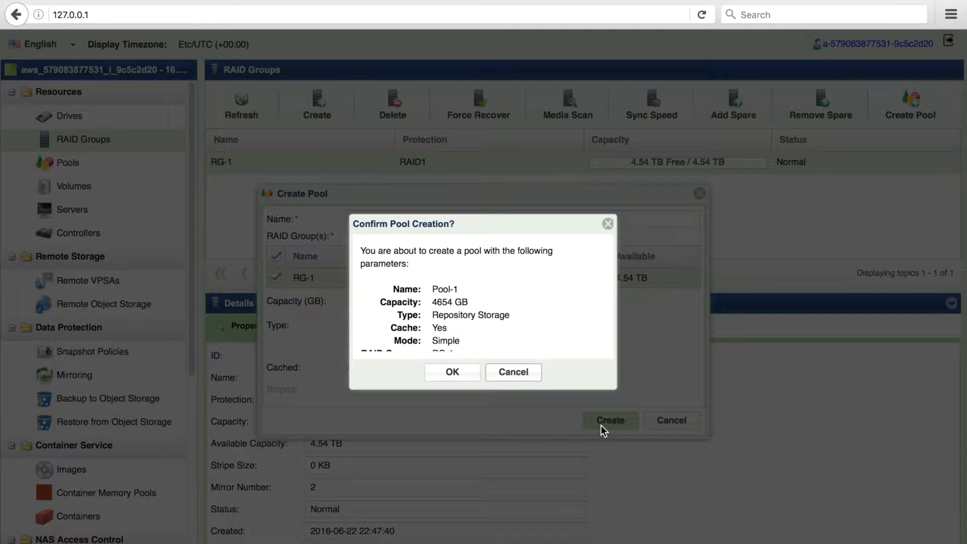
left_click(464, 375)
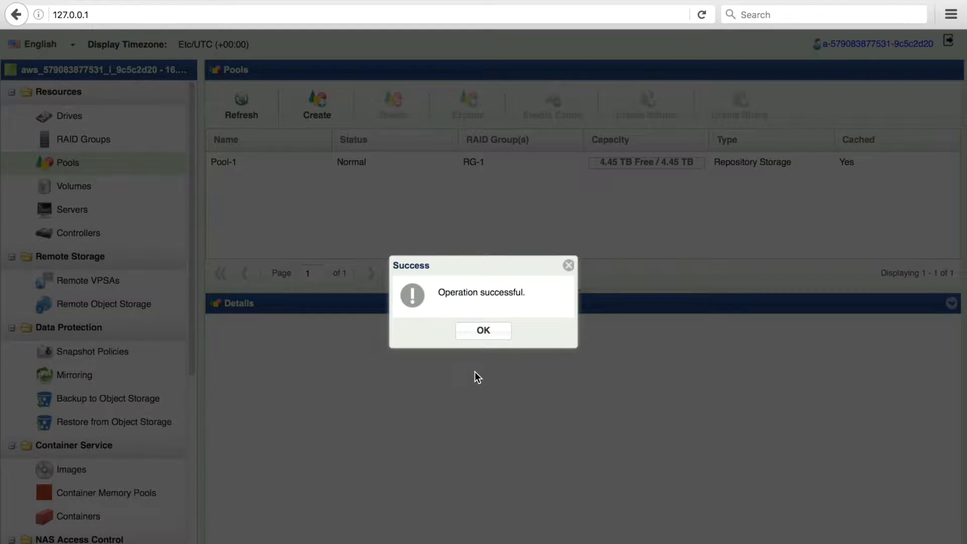
left_click(481, 333)
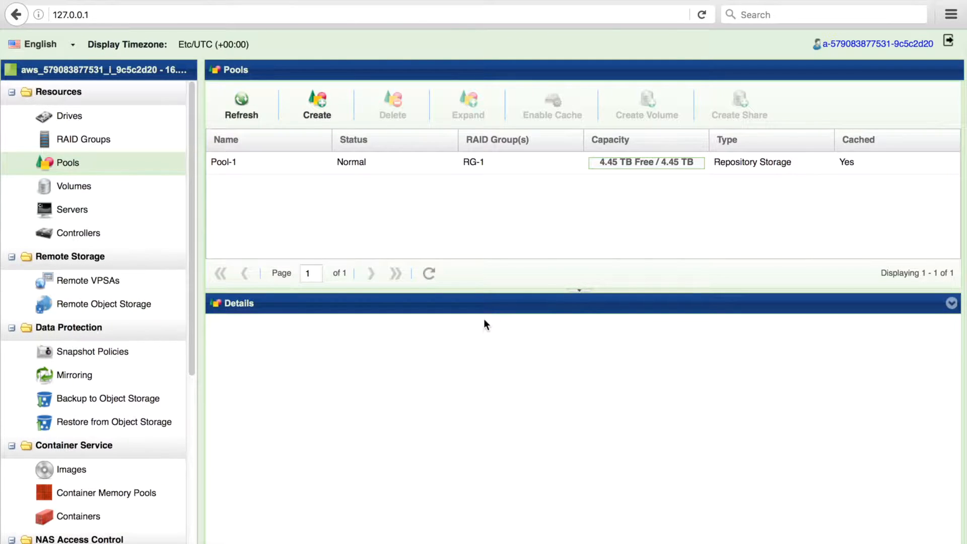
- Start a NAS share volume on Pool-1 named New Share, with 8000 GB capacity and the export name NewShare
left_click(293, 174)
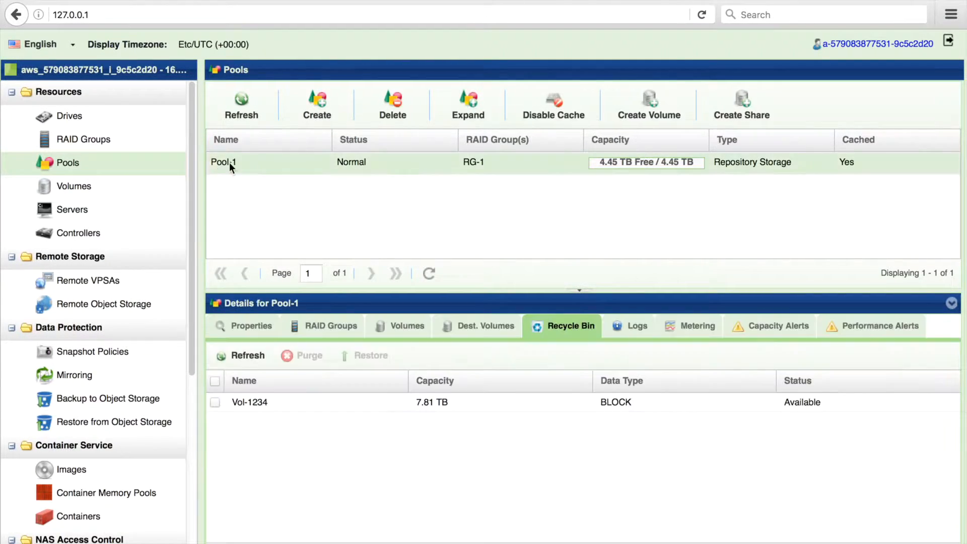
left_click(94, 186)
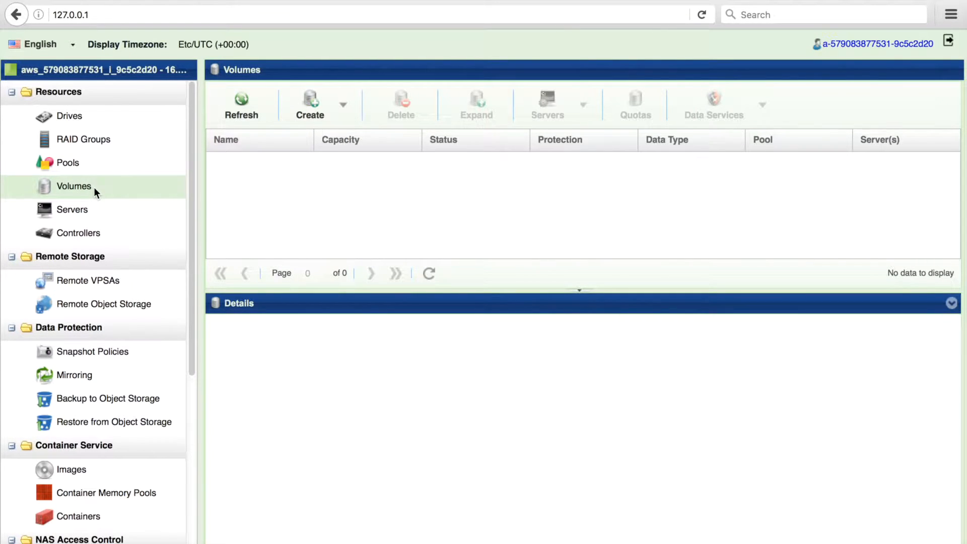
left_click(347, 108)
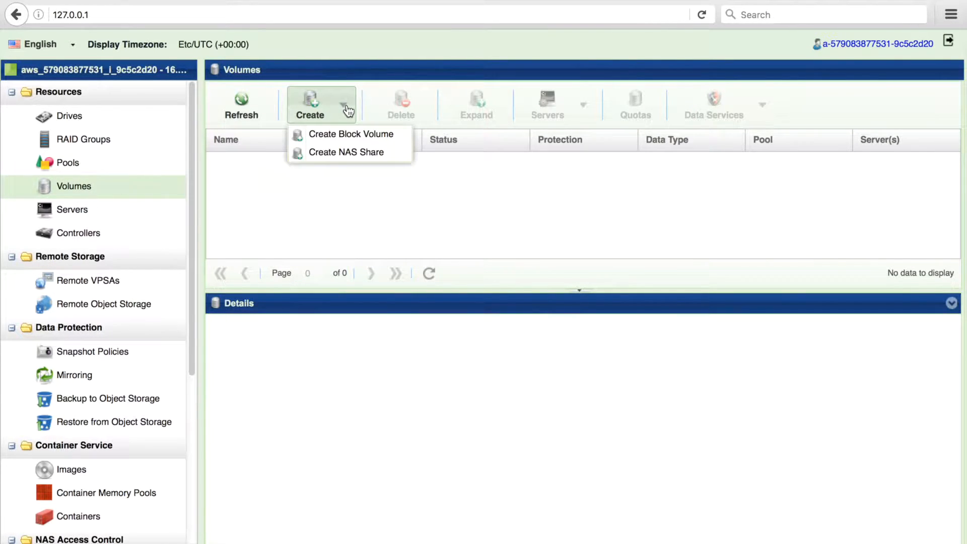
left_click(354, 152)
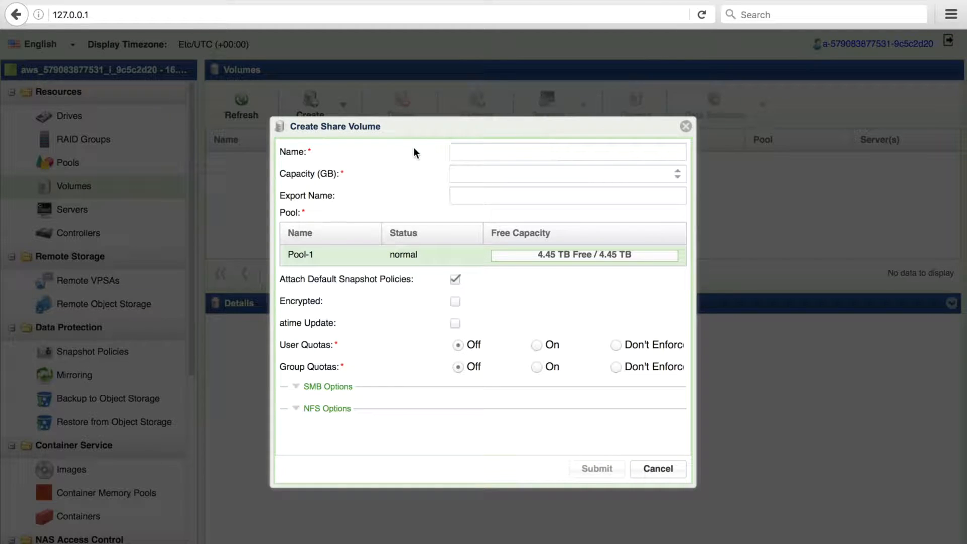
left_click(466, 150)
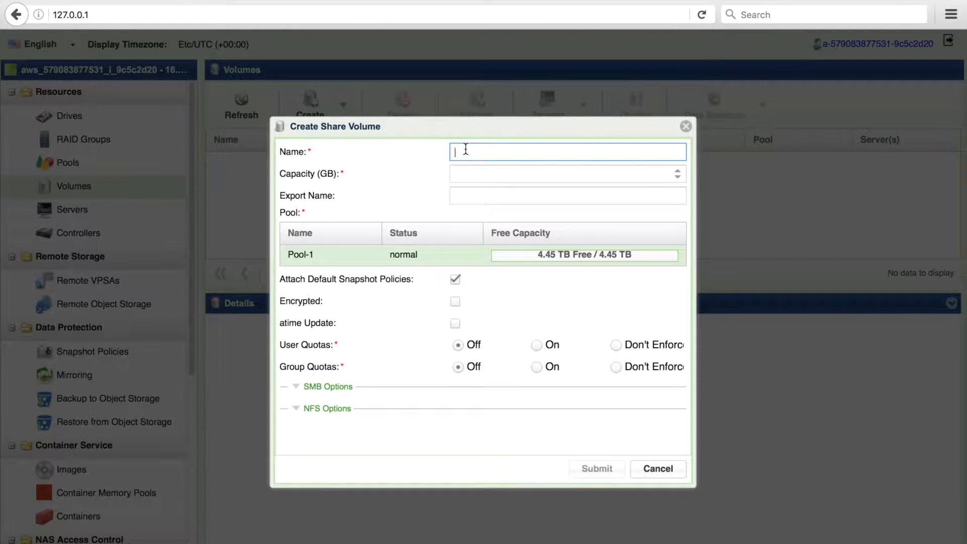
type("New Share")
left_click(472, 177)
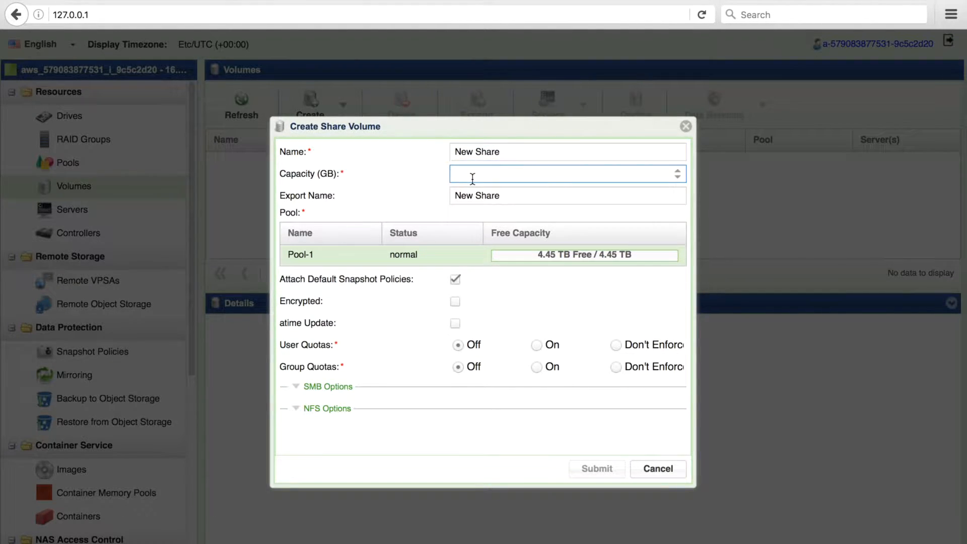
type("8000")
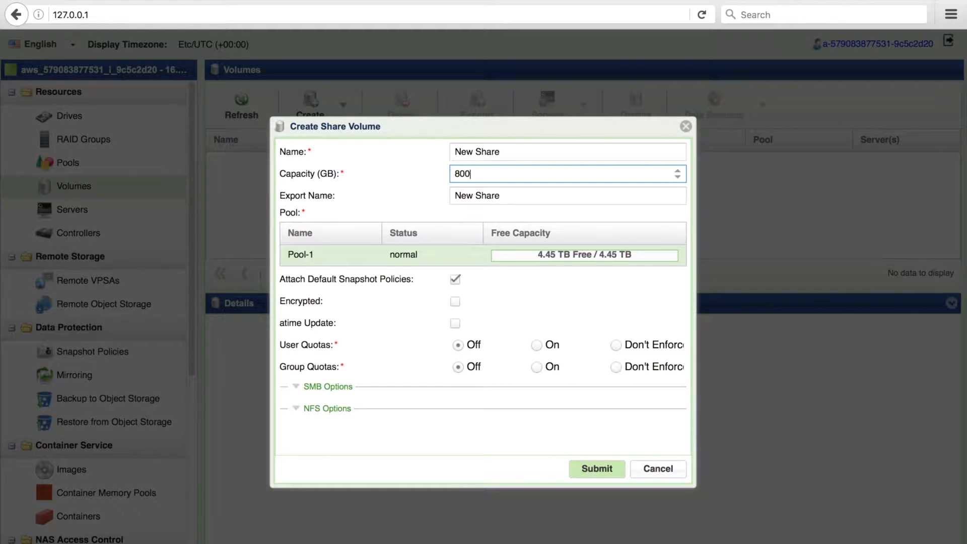
left_click(482, 198)
left_click(477, 197)
key("BackSpace")
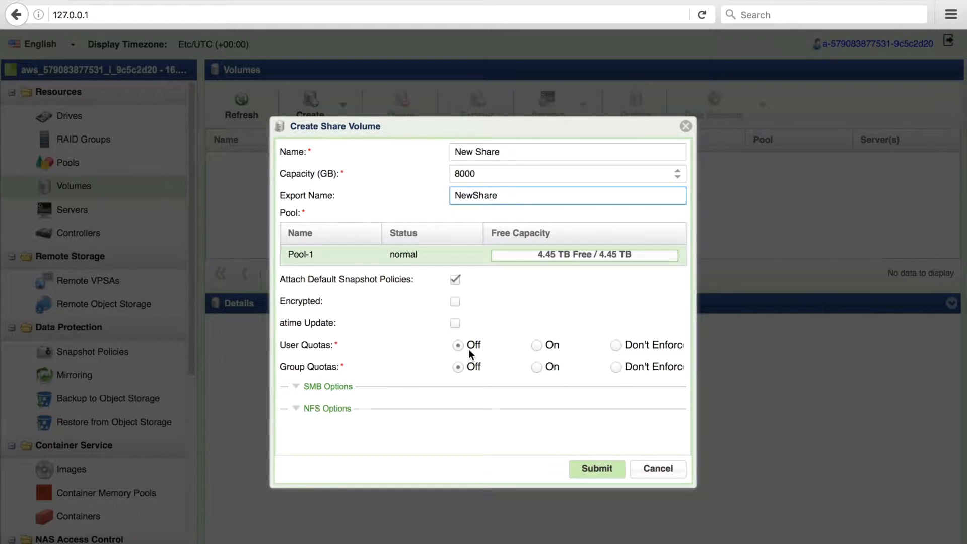
- Allow guest access in the new share's SMB options and review the remaining SMB settings
left_click(297, 387)
scroll(383, 404, "down", 5)
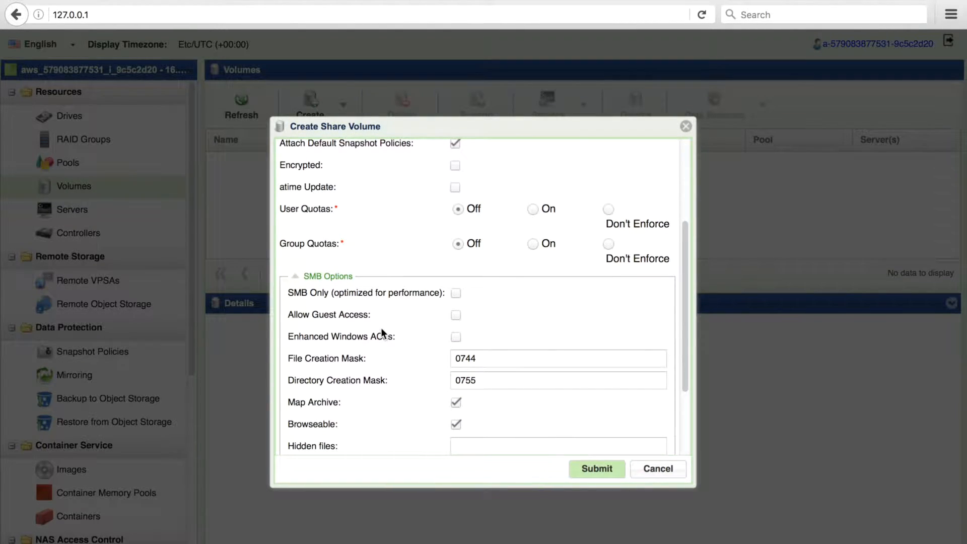
left_click(456, 315)
scroll(551, 354, "down", 2)
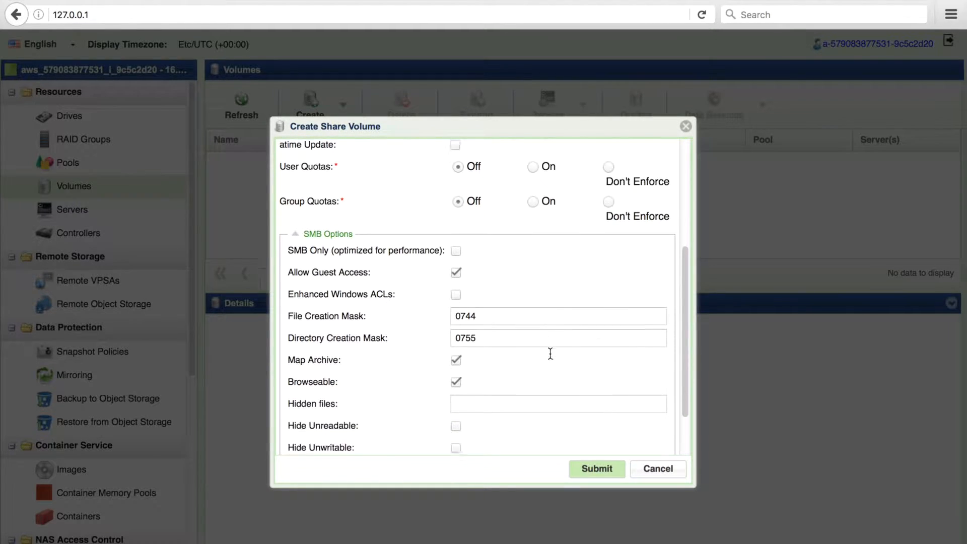
scroll(551, 354, "down", 3)
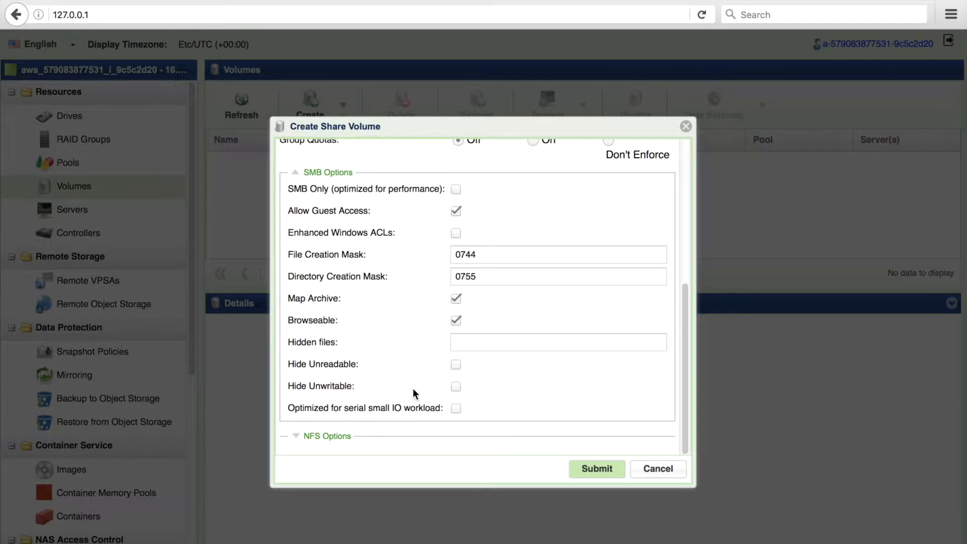
- Review the NFS options, create the New Share volume with NFS root squash off, and refresh its status in the volume list
left_click(302, 436)
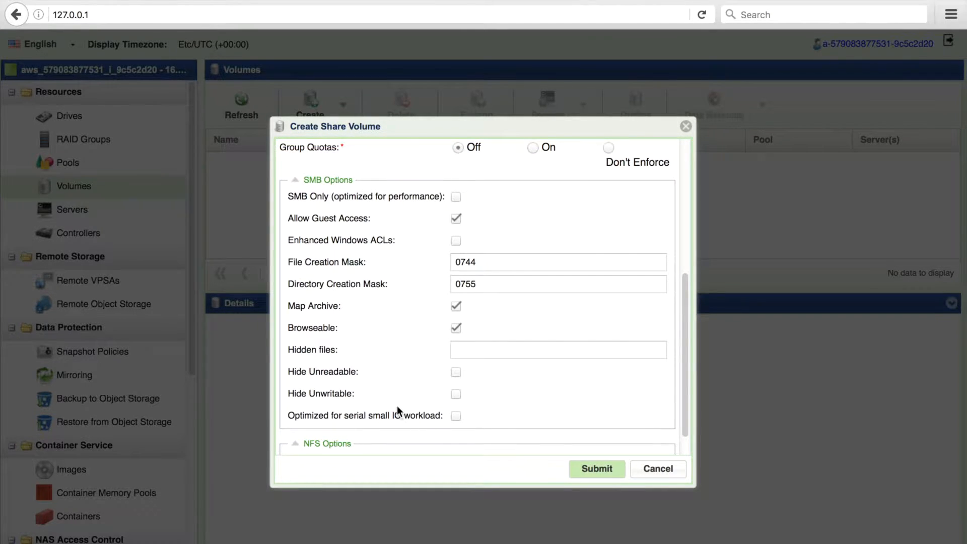
scroll(398, 406, "down", 1)
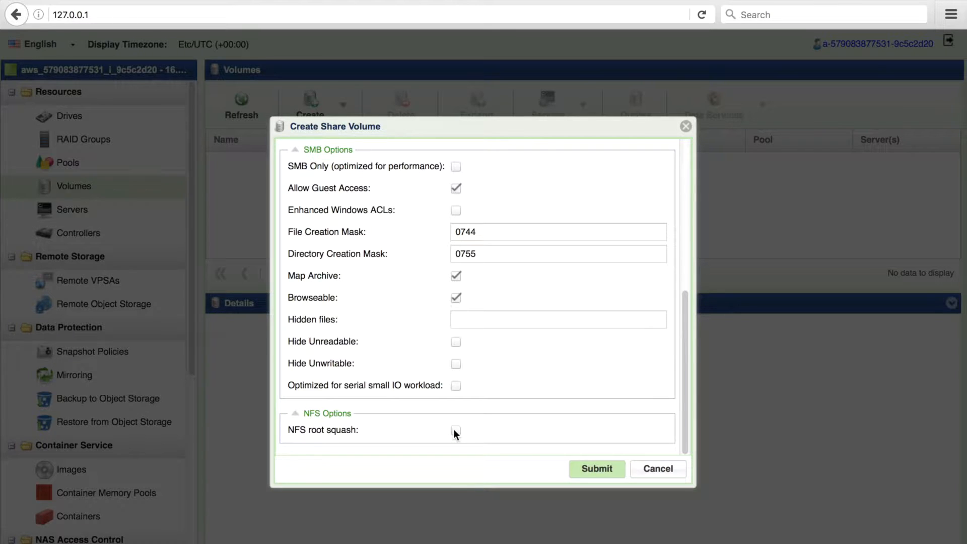
left_click(597, 471)
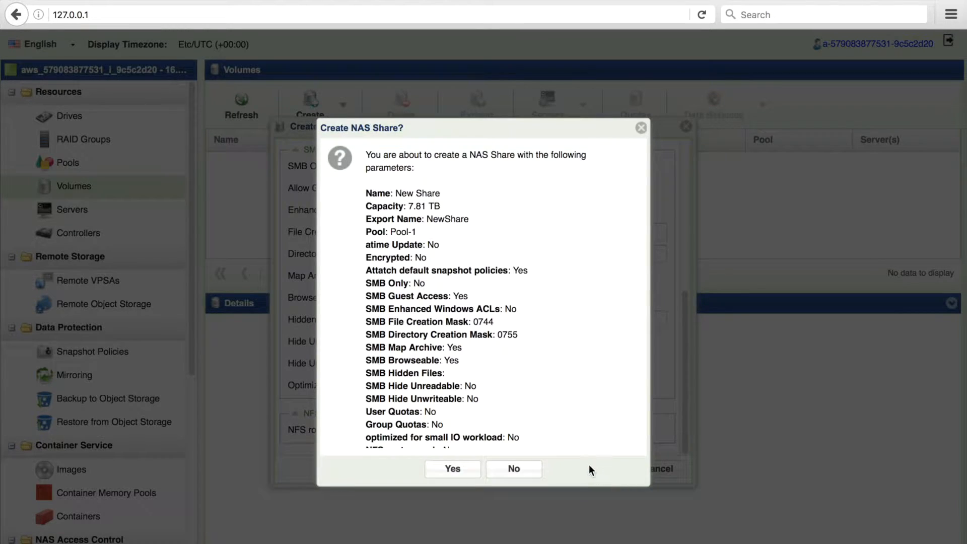
left_click(470, 470)
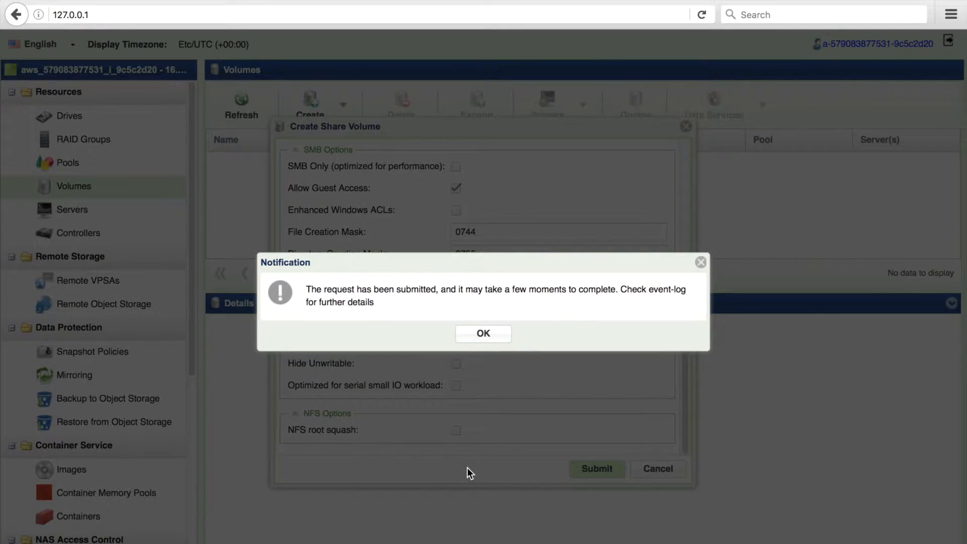
left_click(478, 334)
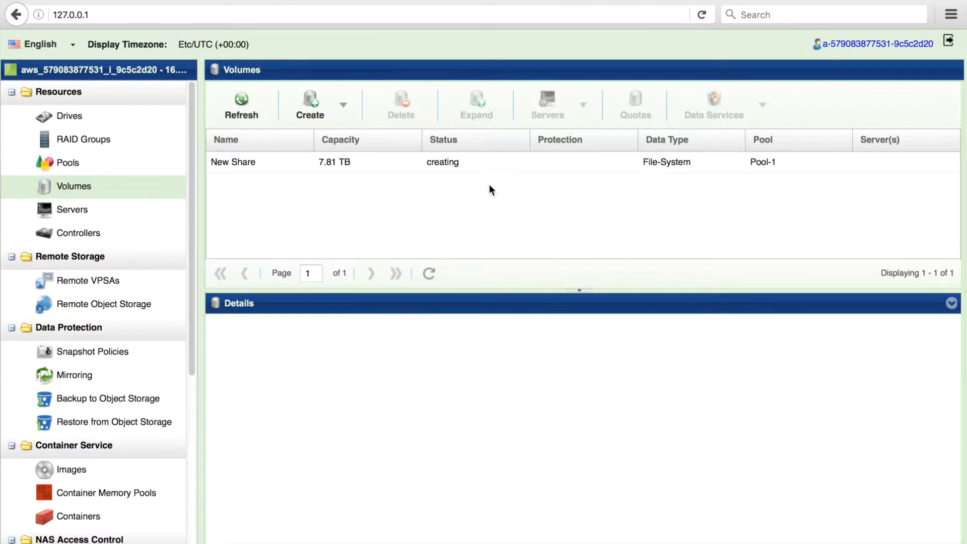
left_click(418, 164)
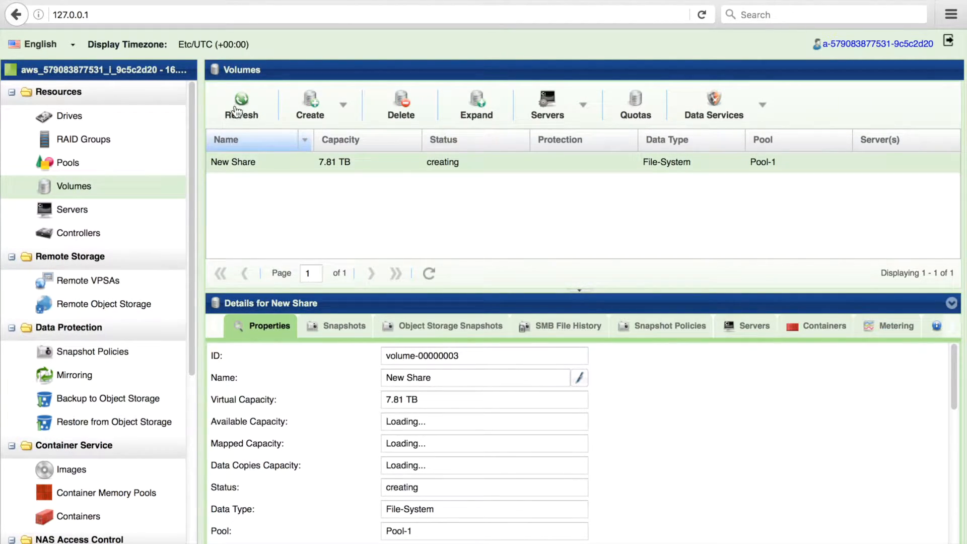
left_click(255, 116)
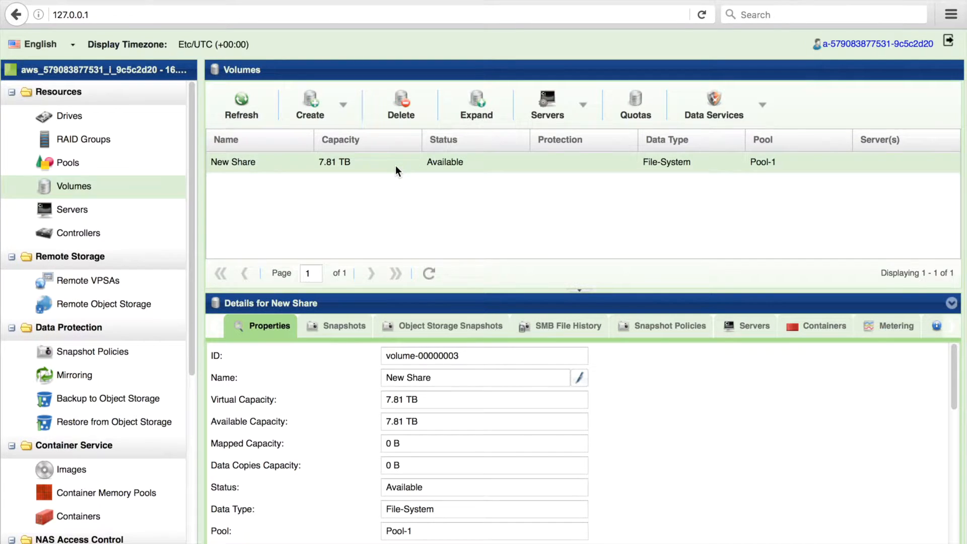
- Start manually adding a server to the array and name it Server-1
left_click(75, 210)
left_click(346, 108)
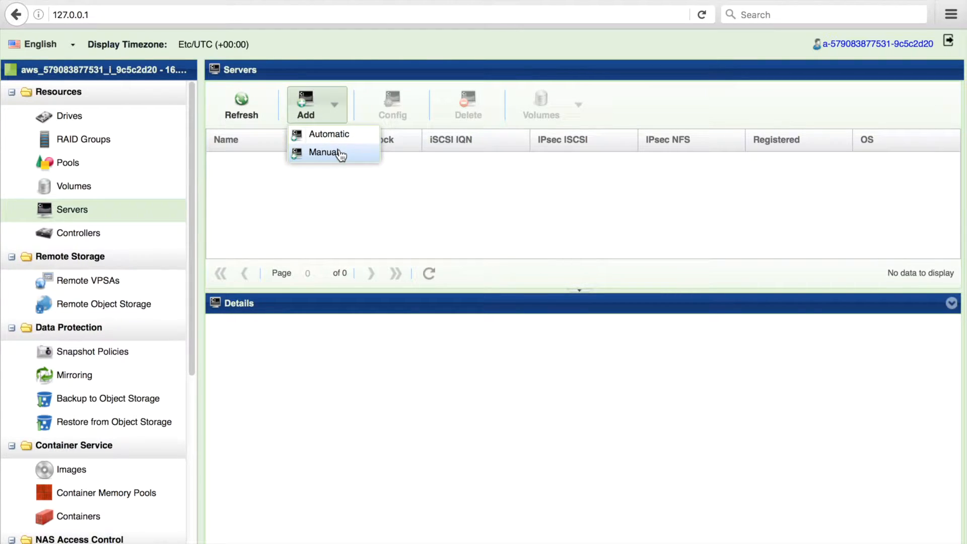
left_click(324, 152)
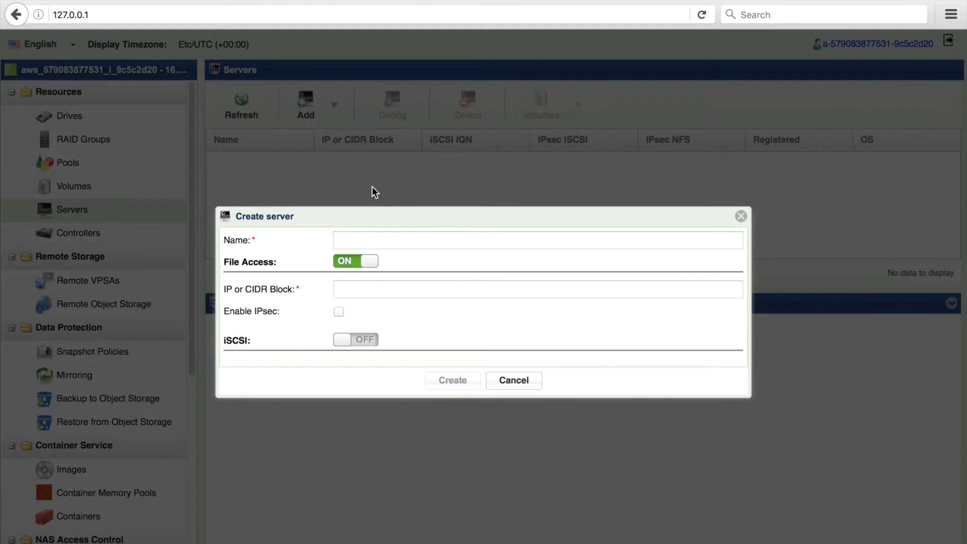
left_click(358, 240)
type("S")
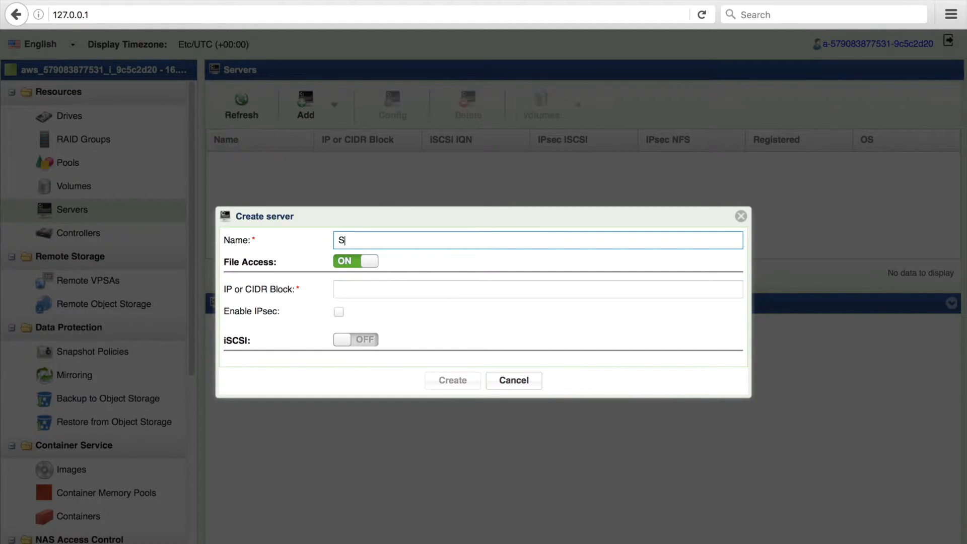
type("erver-1")
- Set the server's IP address to 10.0.0.21 and create it with file access on and IPsec and iSCSI off
left_click(395, 288)
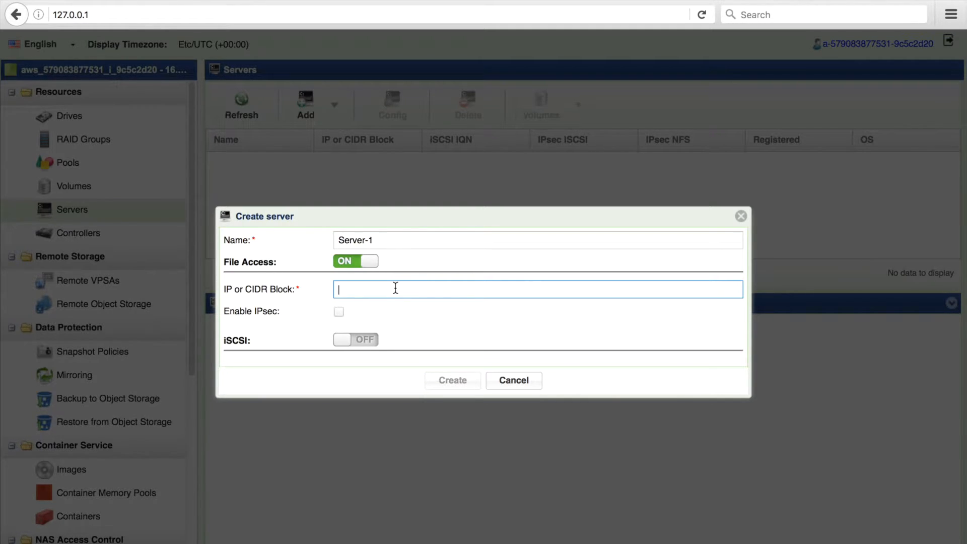
type("1")
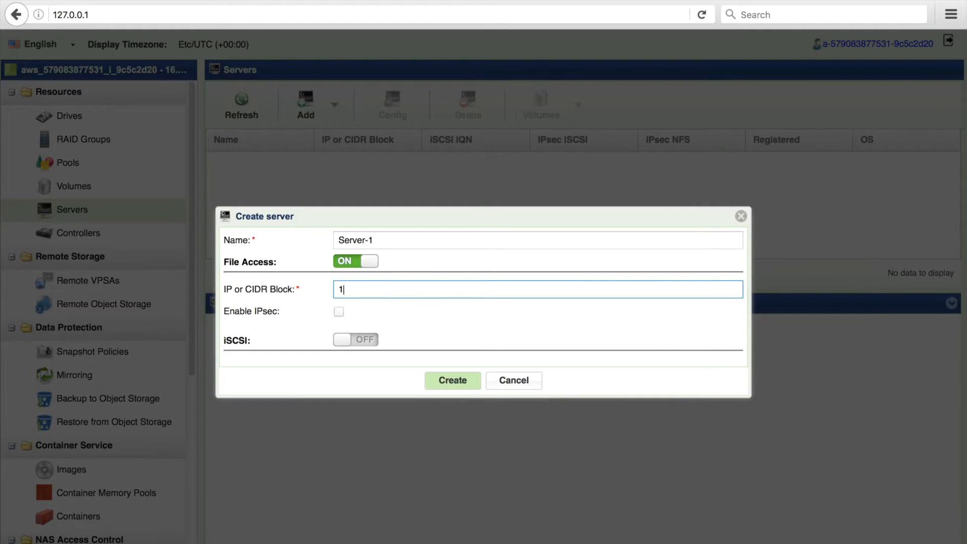
type("0.0.0")
type("21")
left_click(455, 381)
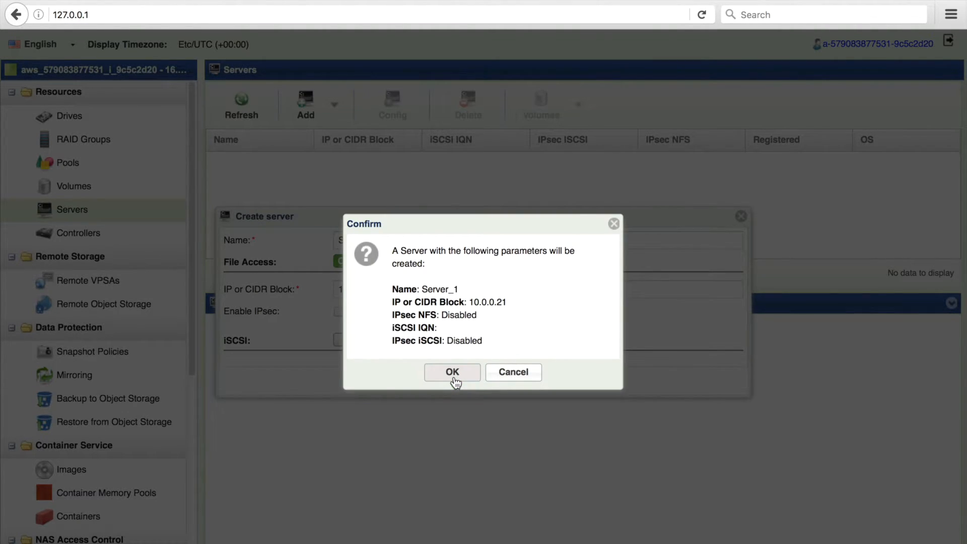
left_click(453, 374)
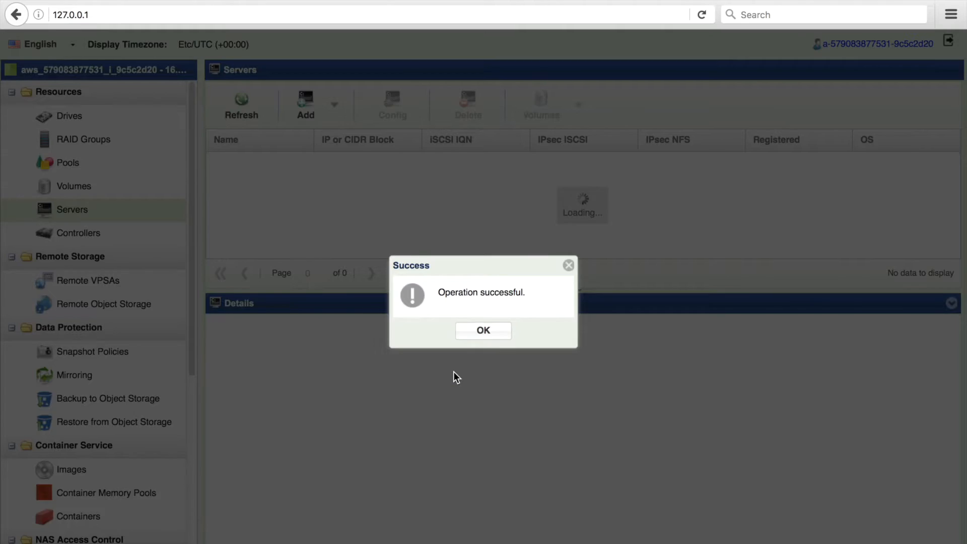
left_click(484, 332)
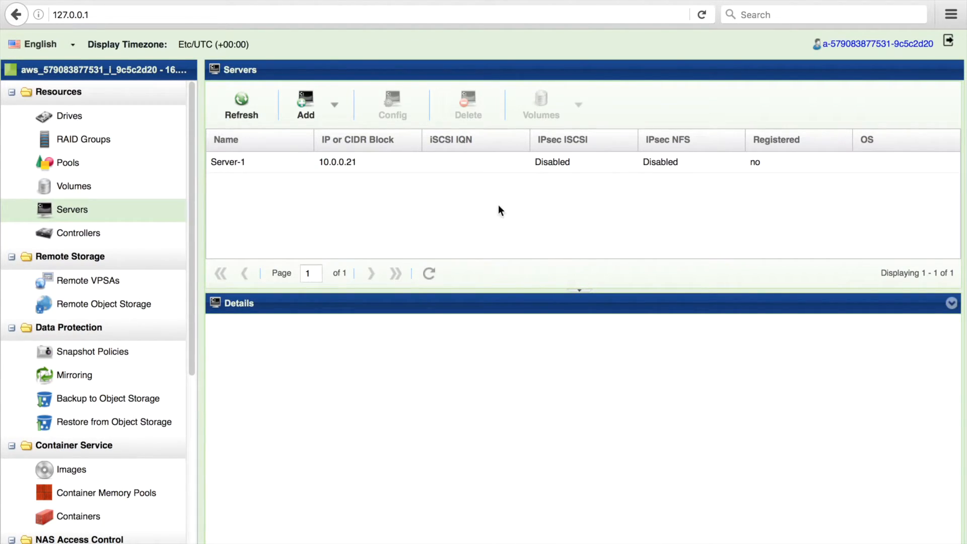
- Attach the New Share volume to Server-1 with NFS as the attach type
left_click(360, 159)
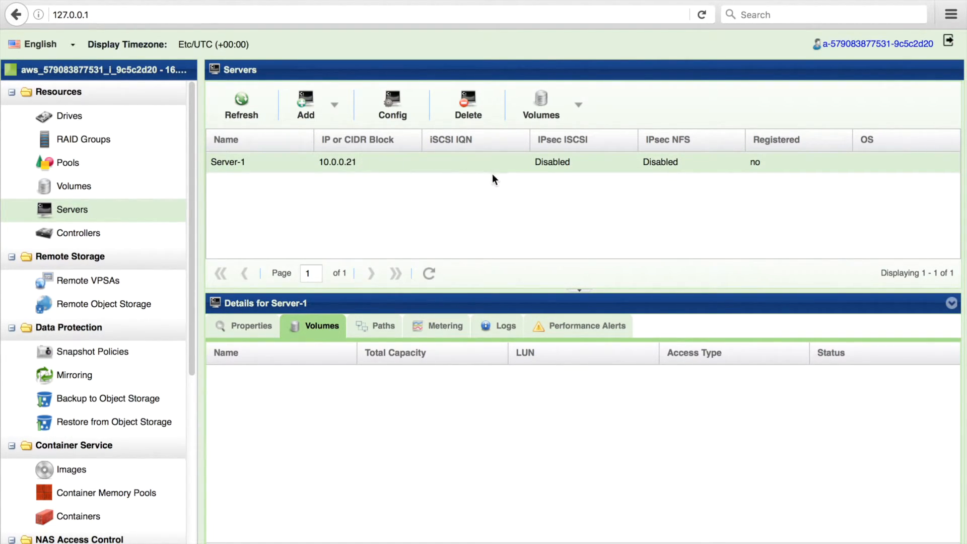
left_click(577, 111)
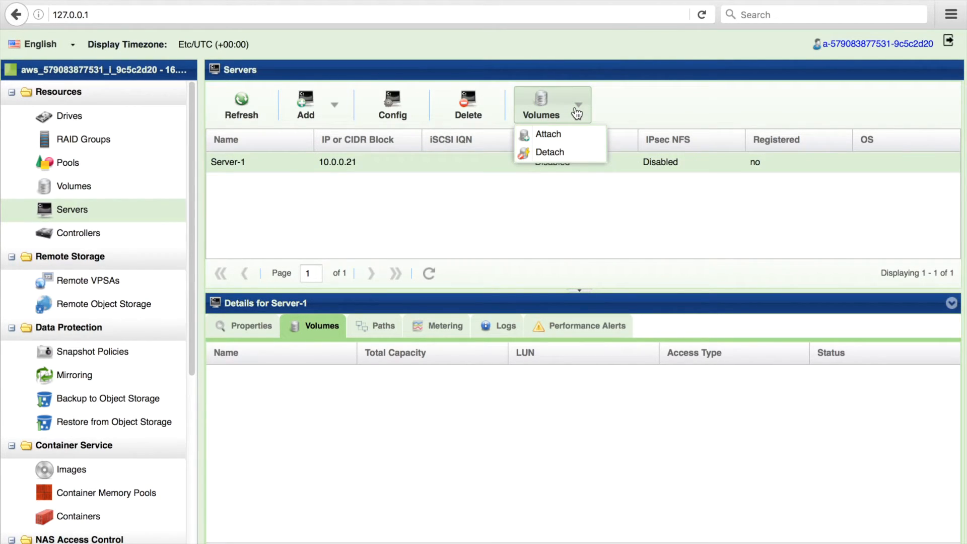
left_click(567, 134)
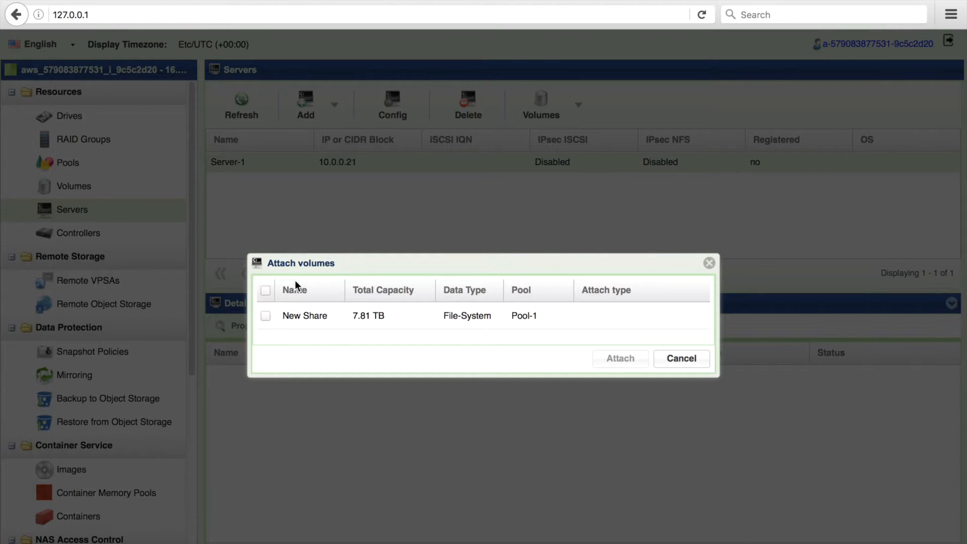
left_click(265, 290)
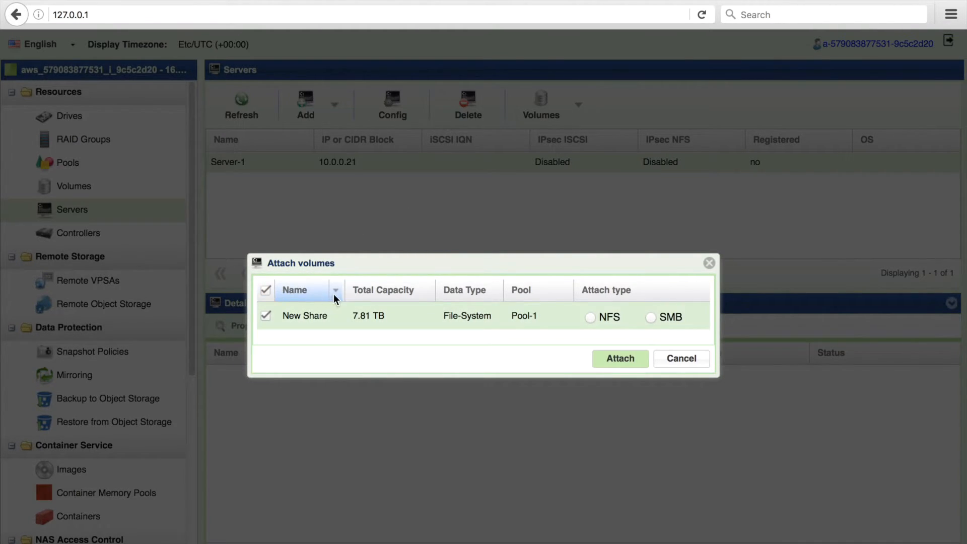
left_click(593, 318)
left_click(617, 358)
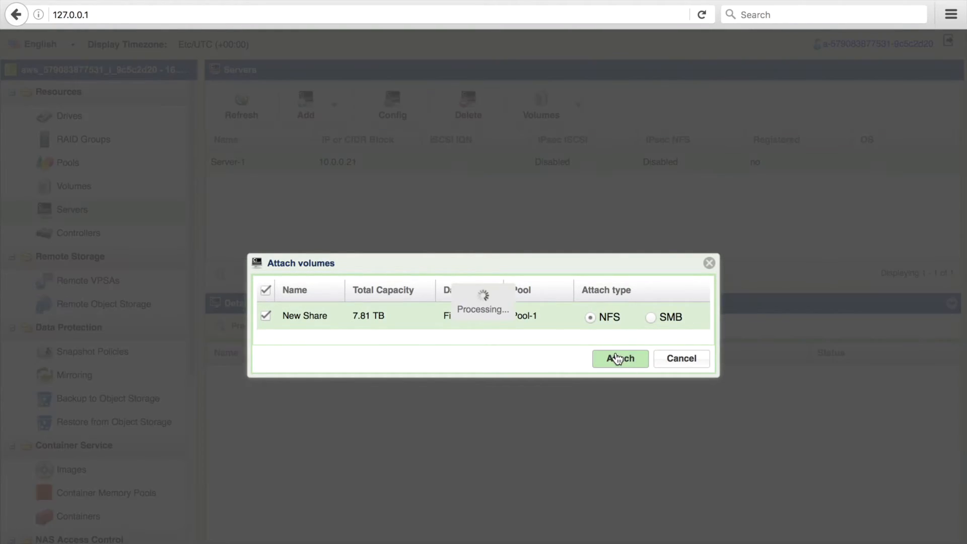
left_click(501, 333)
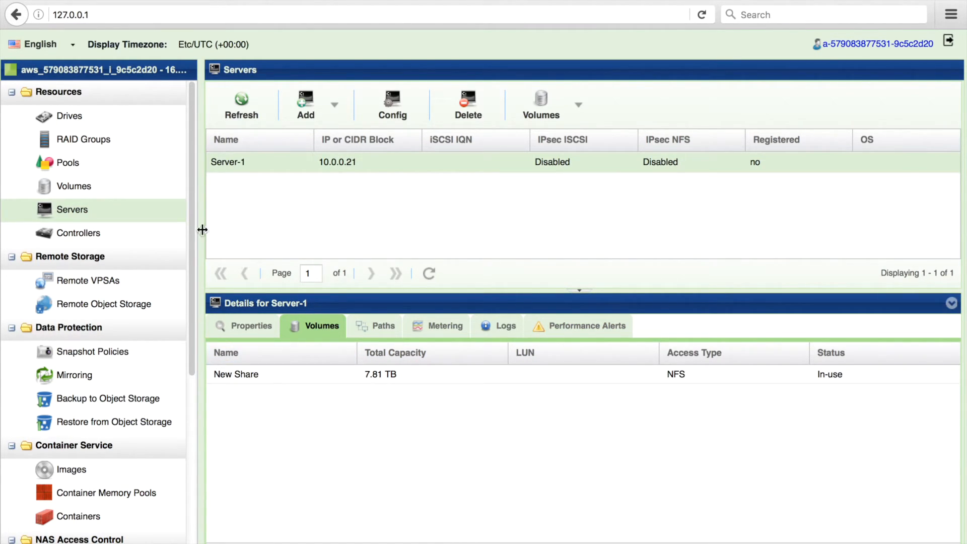
- Find the NFS export path in the properties of the New Share volume and select its full text
left_click(63, 188)
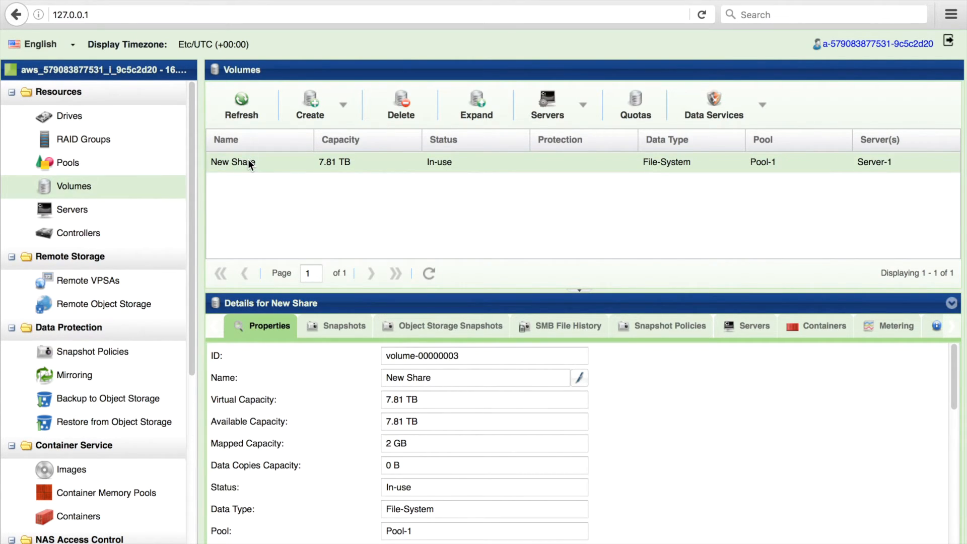
scroll(356, 476, "down", 3)
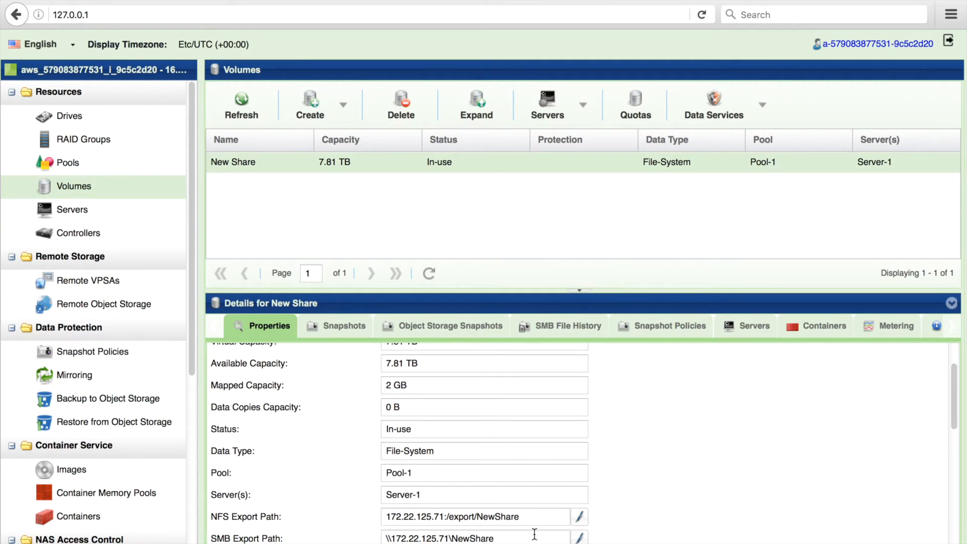
triple_click(546, 518)
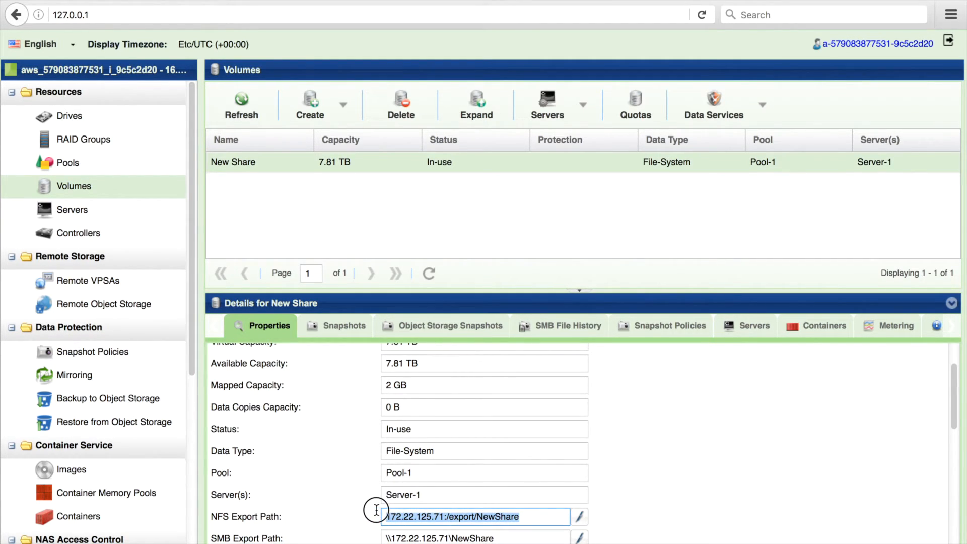